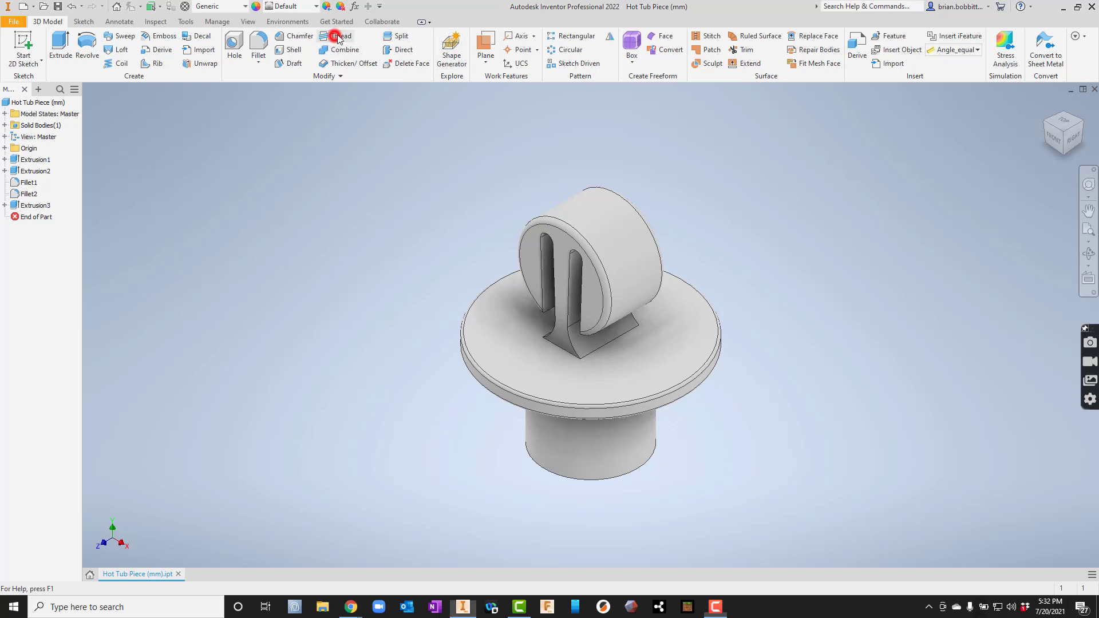
Step: Apply an M11x1.5 thread to the lower cylinder face and tilt the view to the threaded shank
left_click(611, 470)
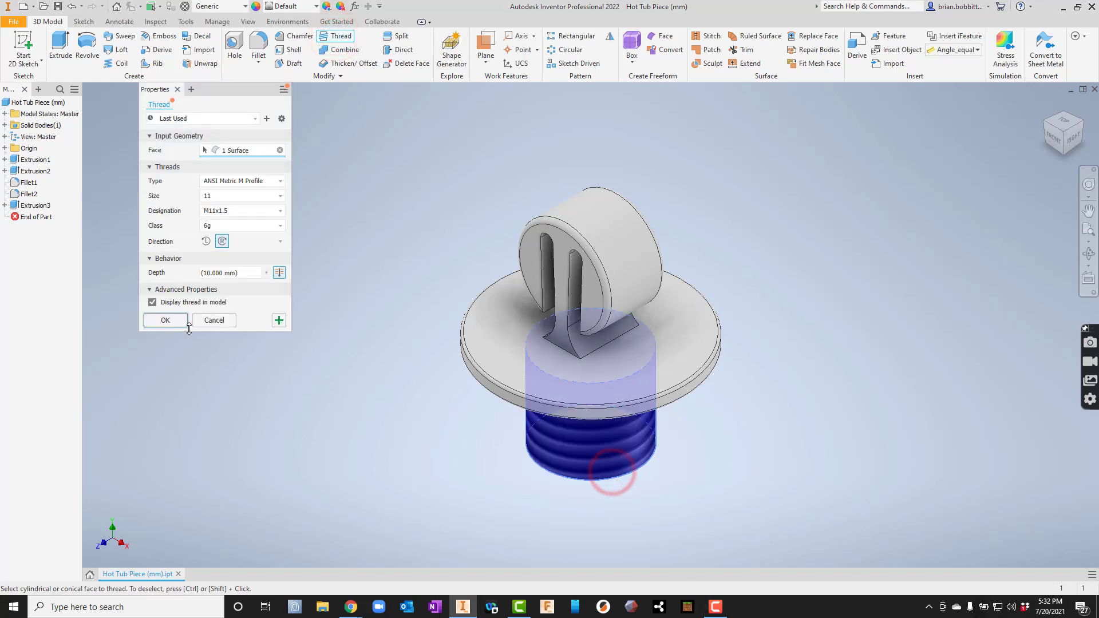
left_click(165, 321)
left_click(1091, 259)
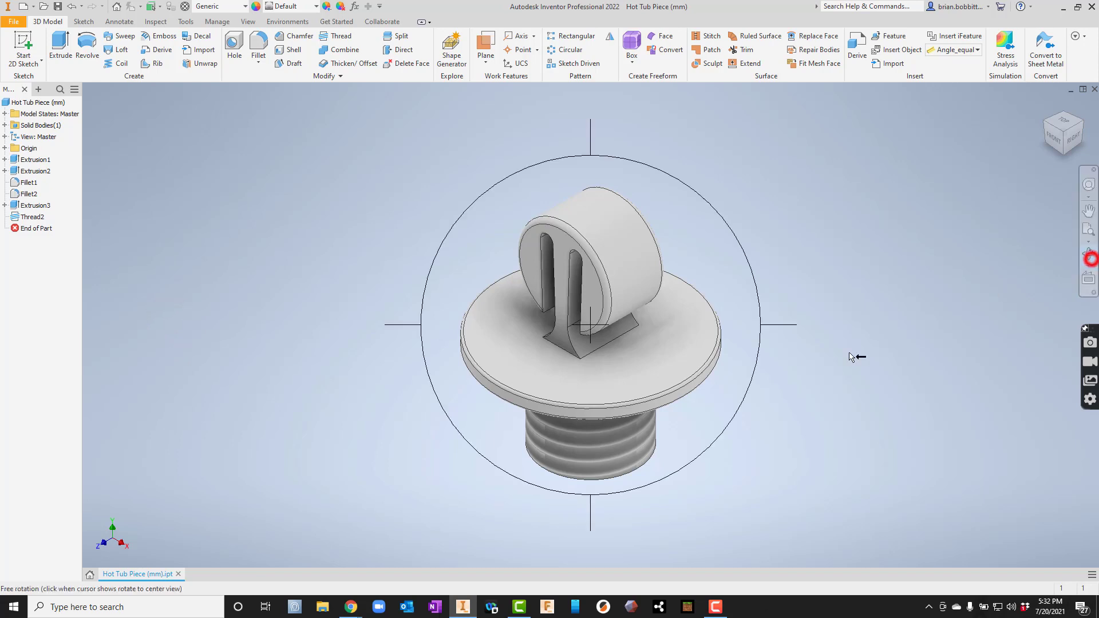
left_click_drag(709, 302, 835, 258)
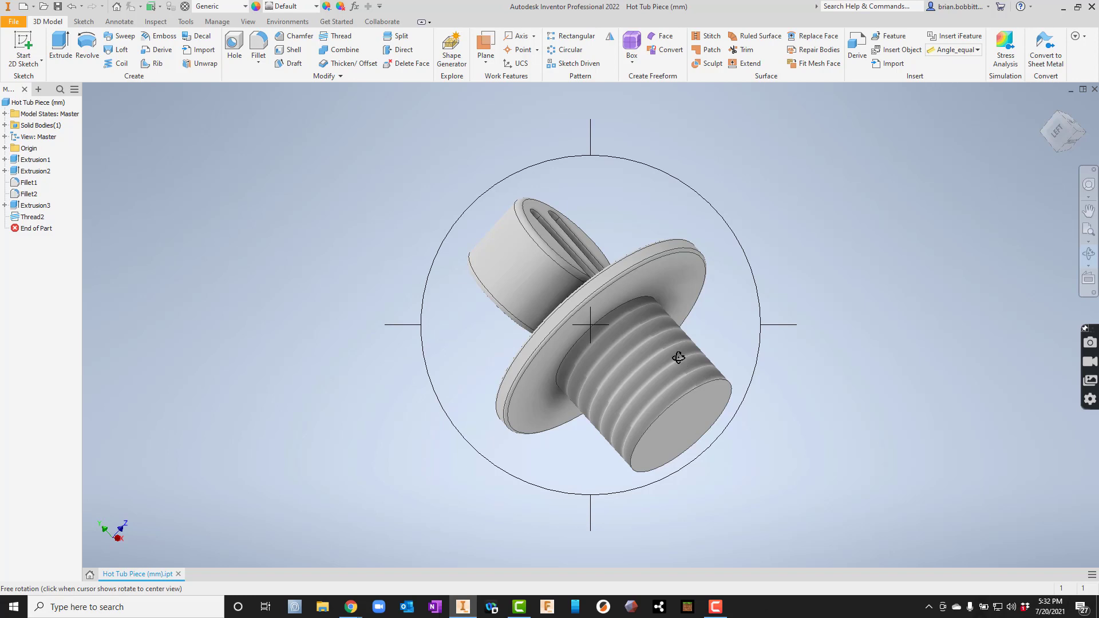
Step: Rotate to view the slotted head, then close Hot Tub Piece without saving
left_click_drag(658, 346, 631, 390)
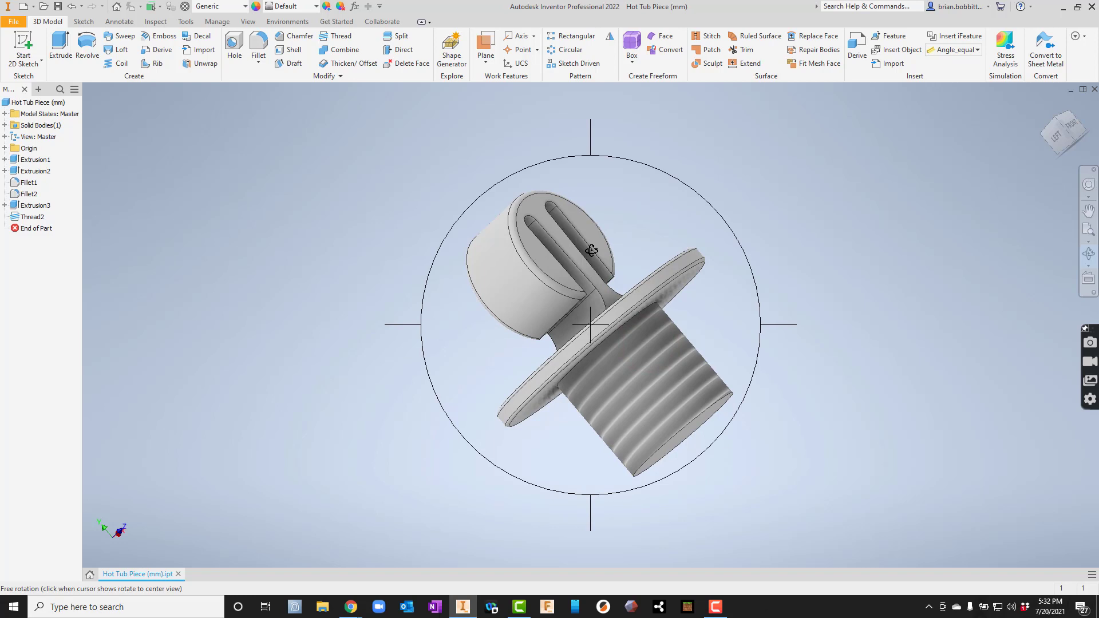
left_click(1093, 7)
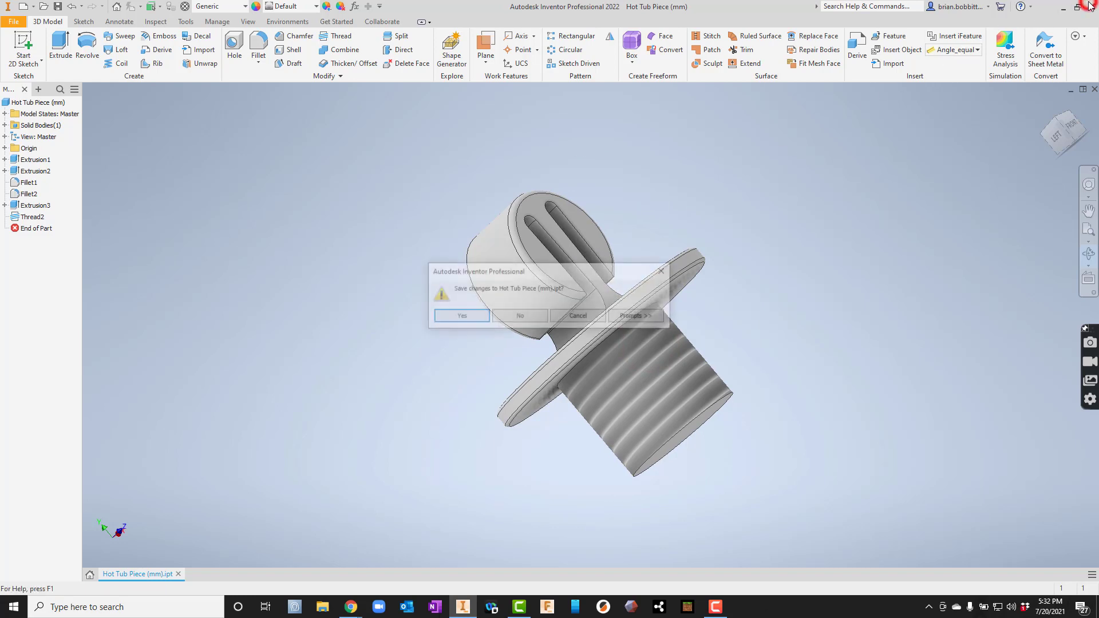
left_click(527, 320)
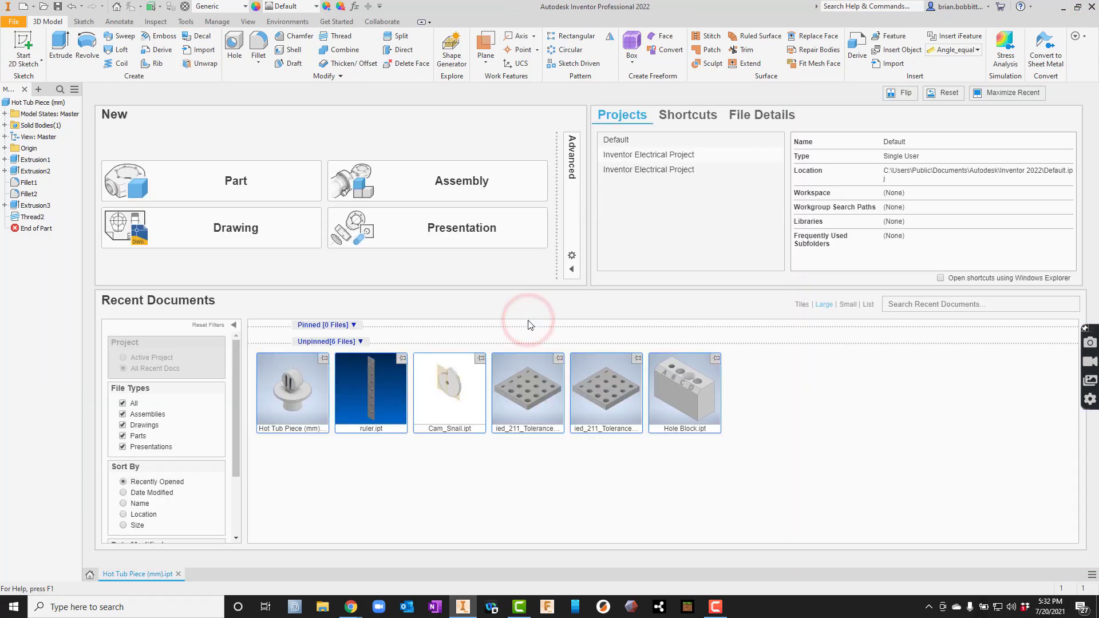
Step: Switch to Chrome and open google.com in a new tab
key("alt+Tab")
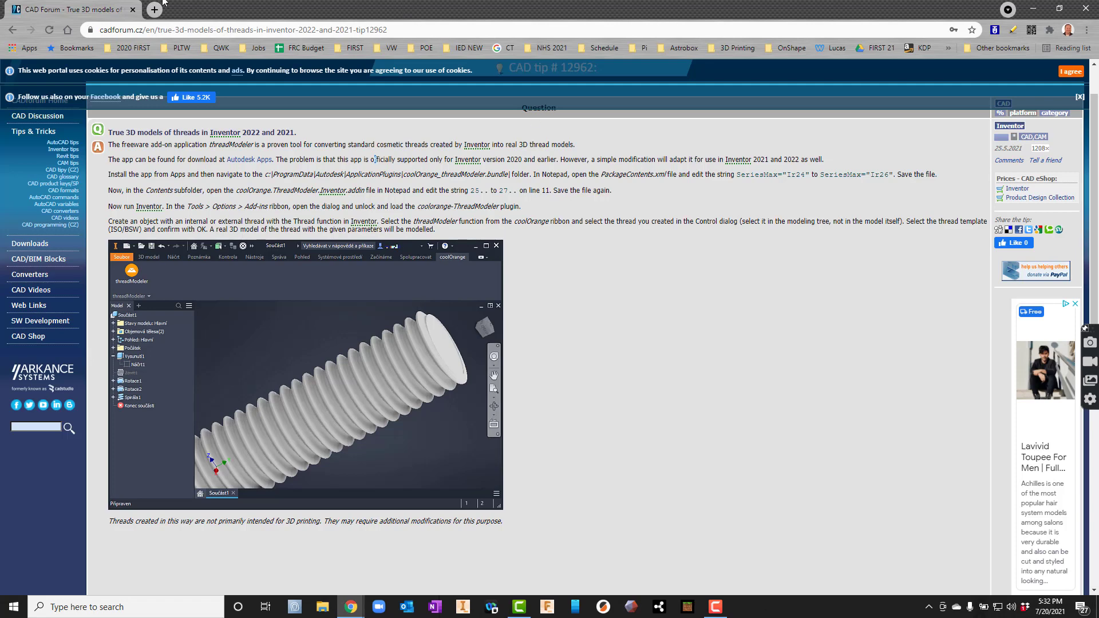
left_click(154, 10)
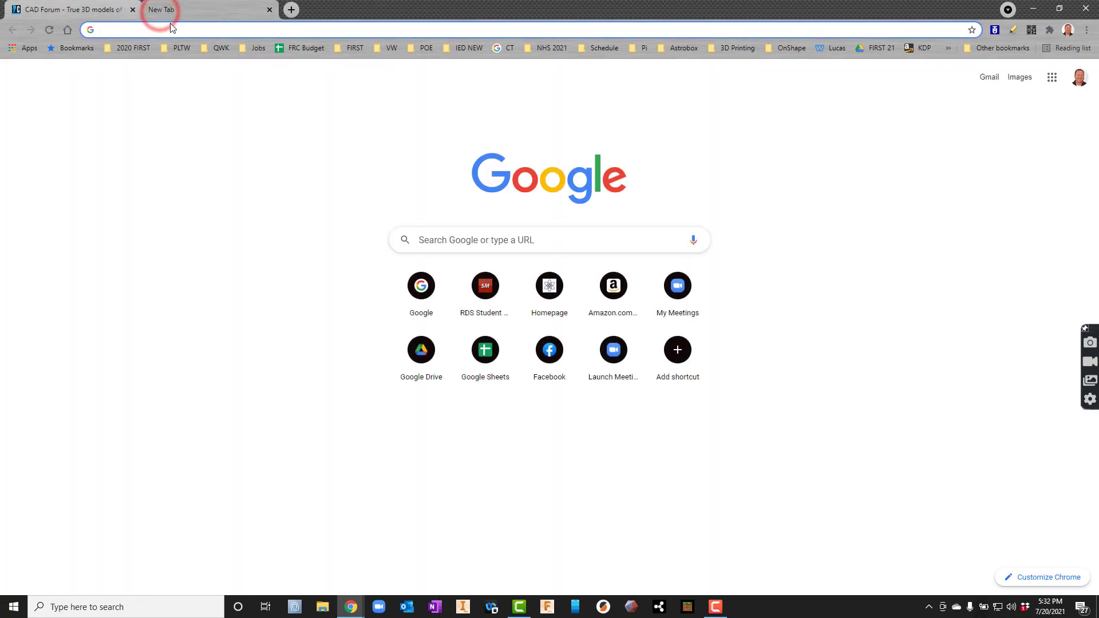
type("google.com")
key("Return")
Step: Search 'Thread Modeler for Inventor' and open the threadModeler | Autodesk App Store result
type("Threa")
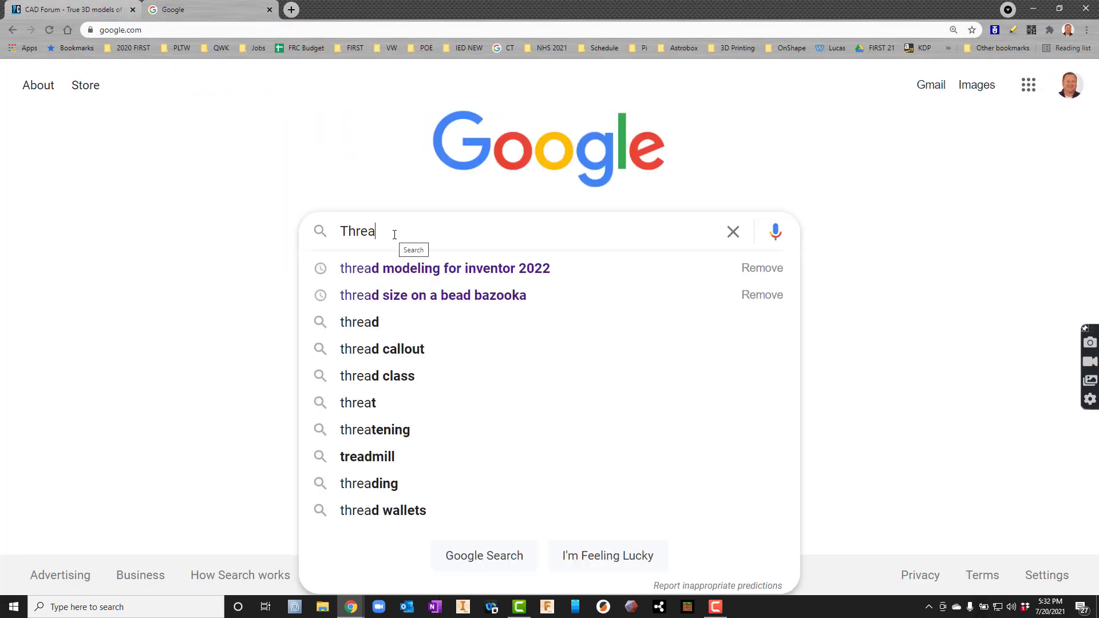
type("d Modeler")
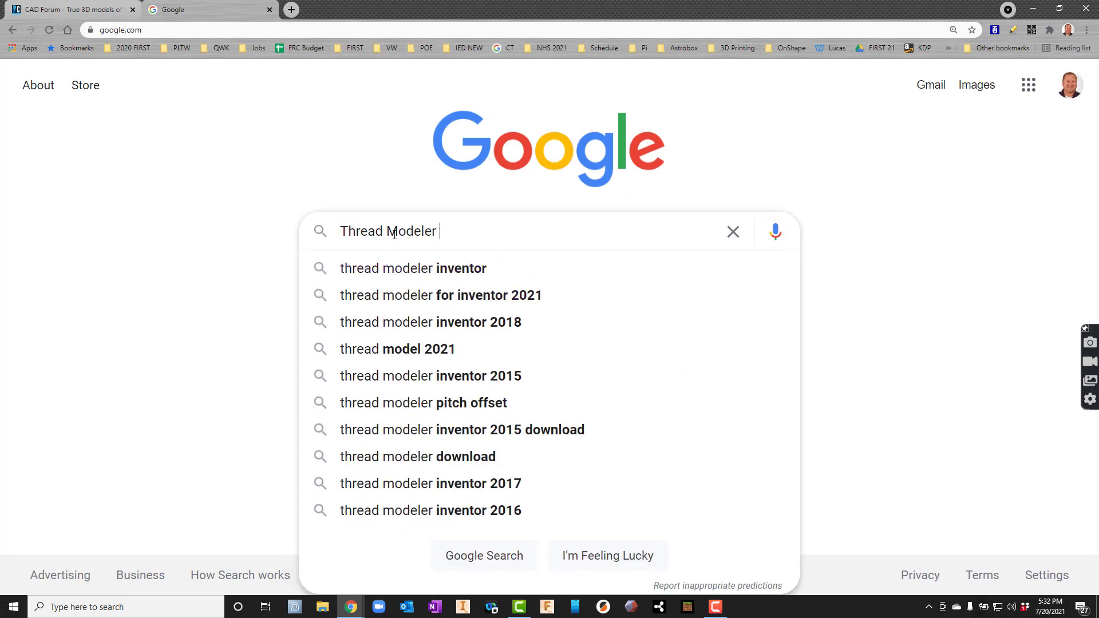
type(" for INvent")
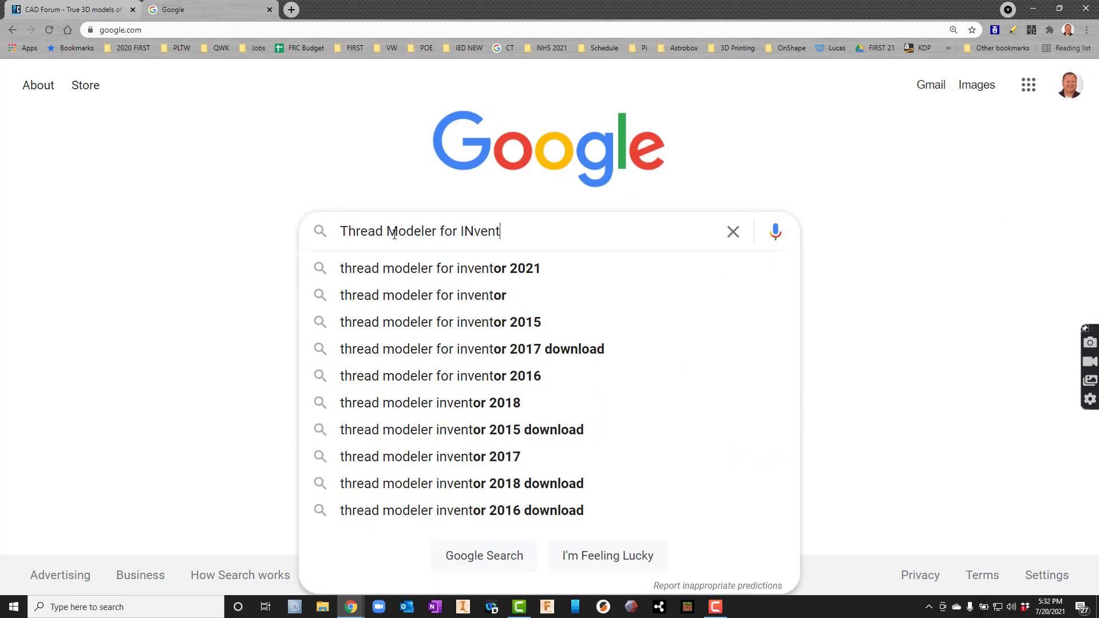
key("BackSpace")
key("BackSpace")
type("nventor")
key("Return")
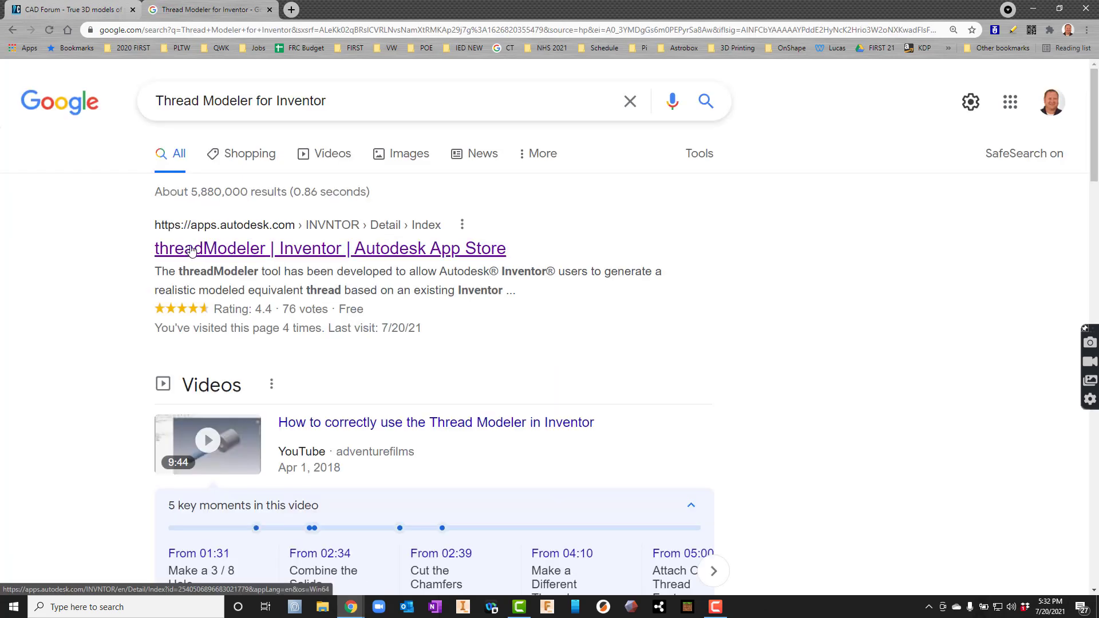
left_click(230, 250)
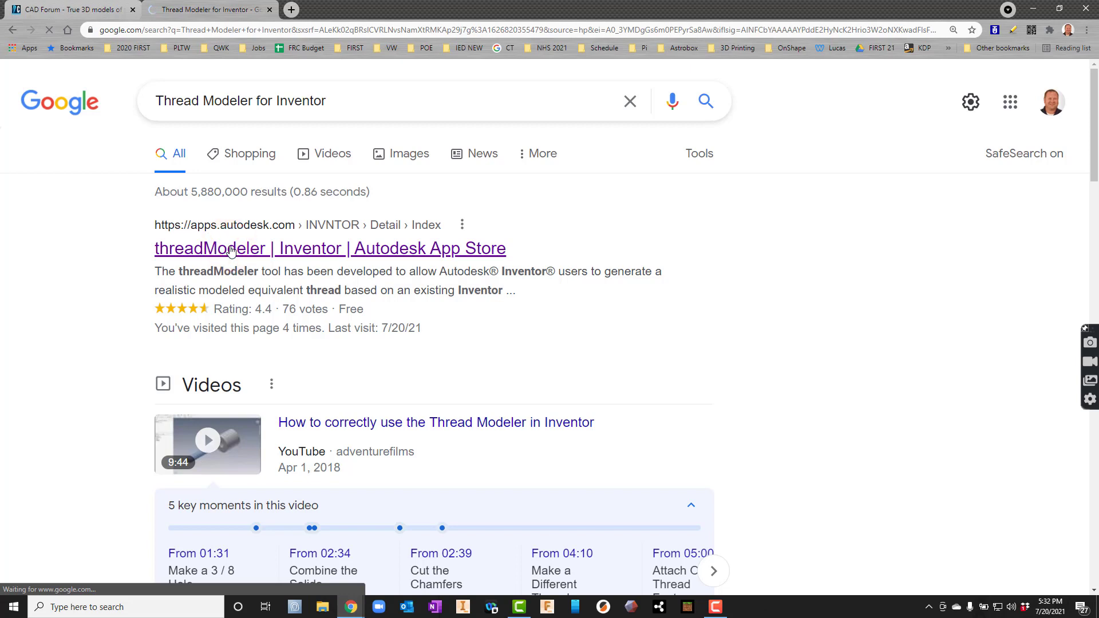
left_click(230, 250)
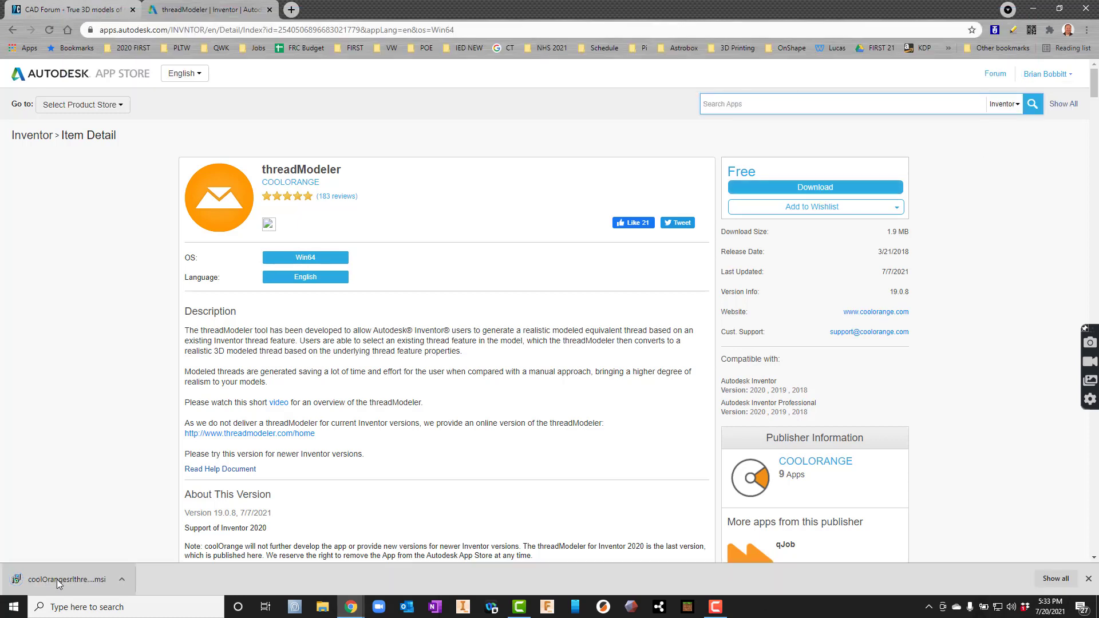
Step: Run the downloaded coolOrange threadModeler 19.0.8 installer, install it, and close the success message
left_click(58, 579)
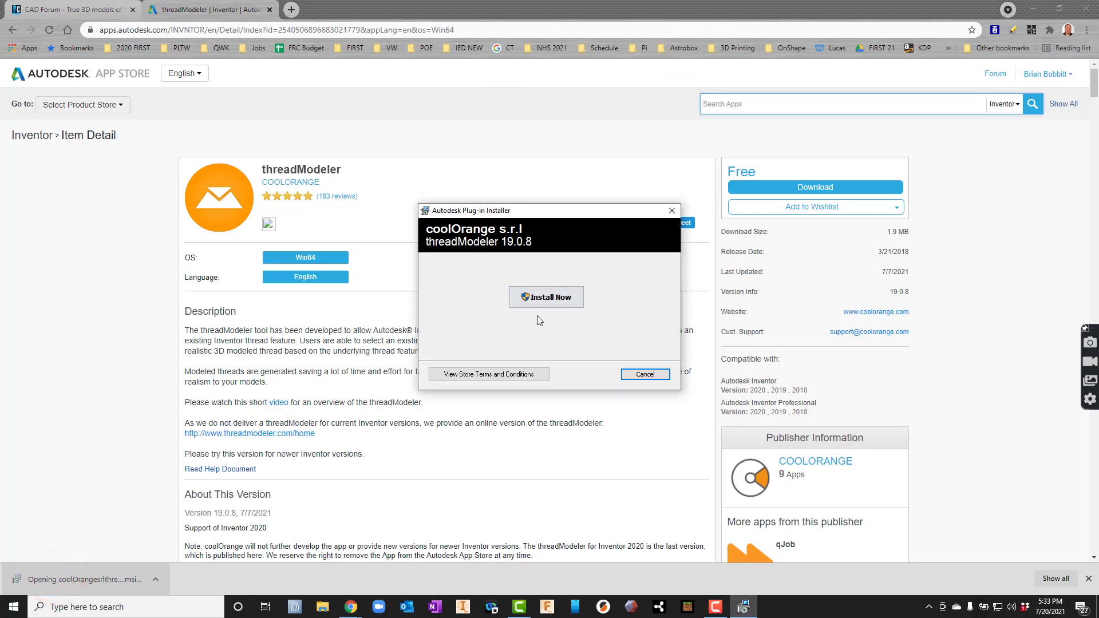
left_click(547, 300)
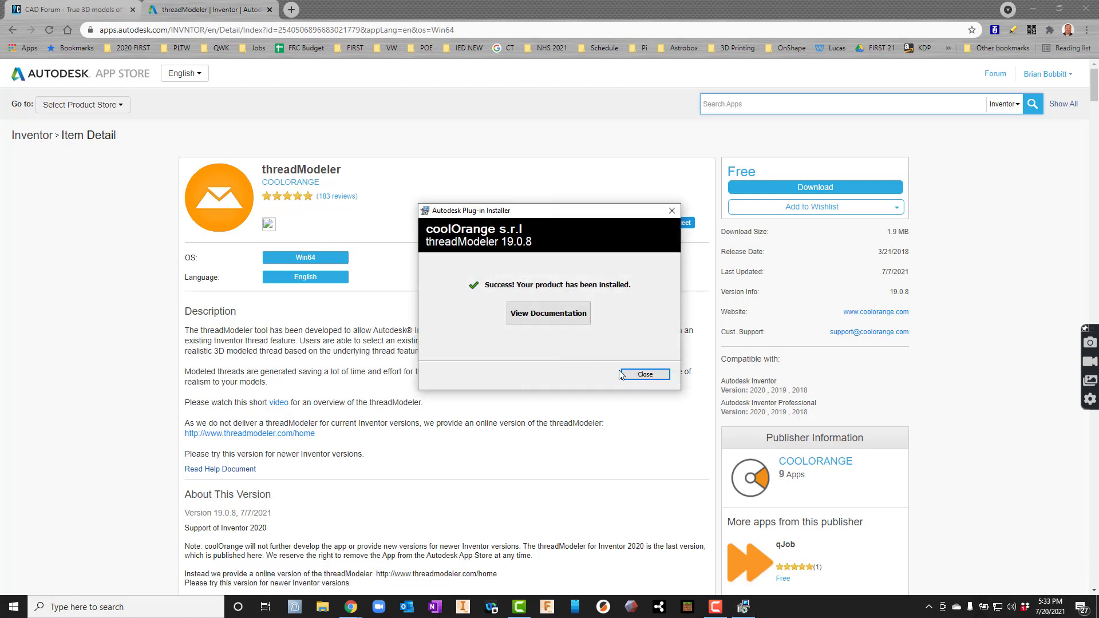
left_click(632, 374)
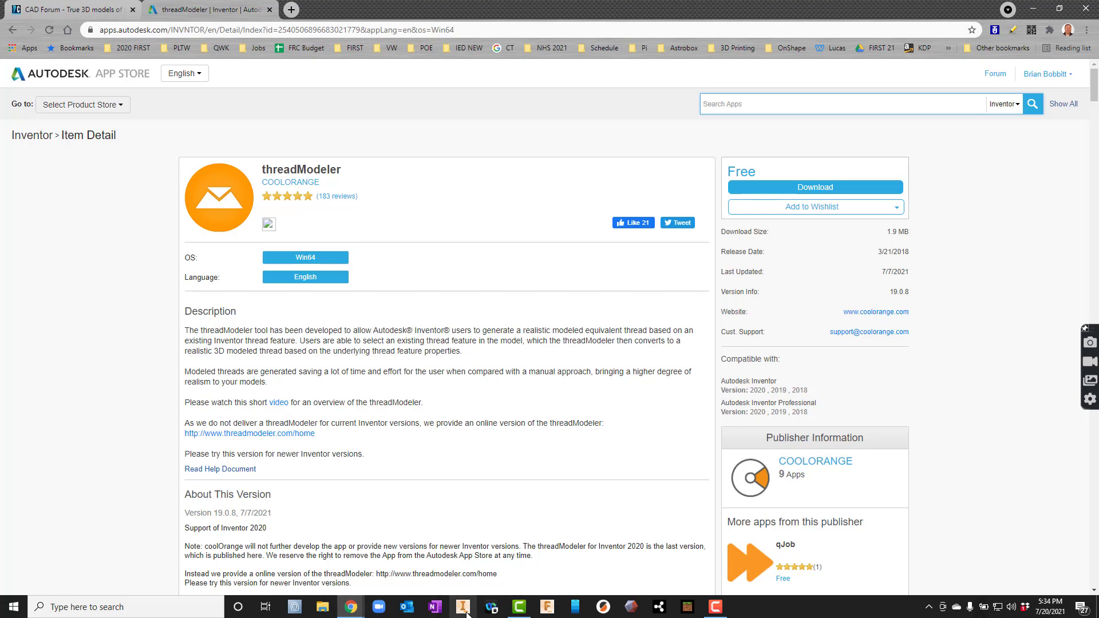
Step: Copy the C:\ProgramData\...\coolOrange_threadModeler.bundle path from the CAD Forum threads tip
left_click(60, 15)
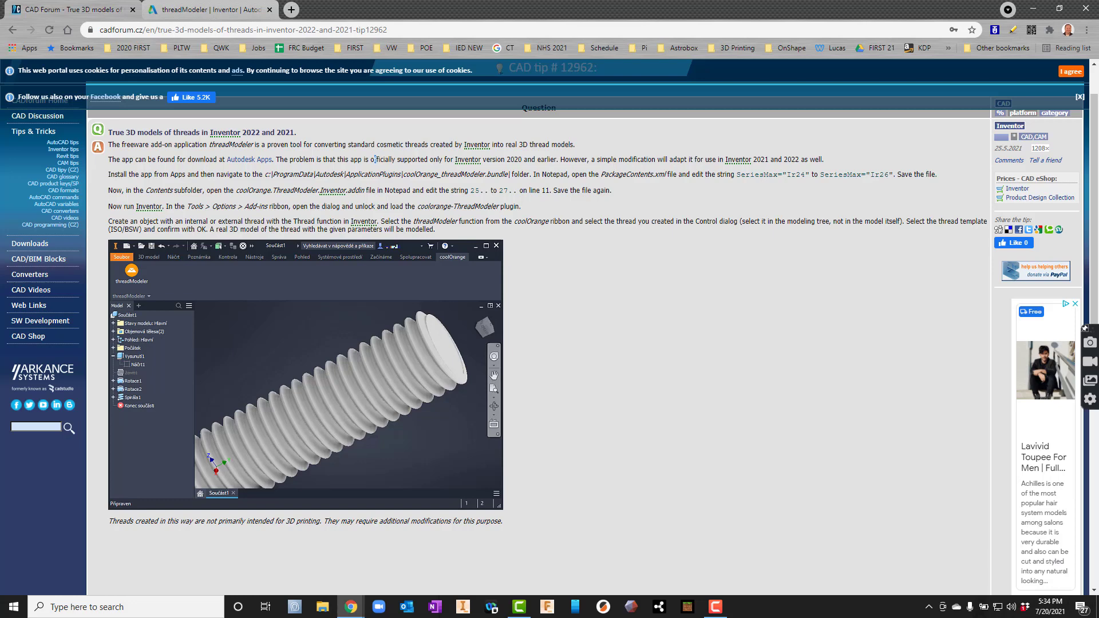
left_click(991, 32)
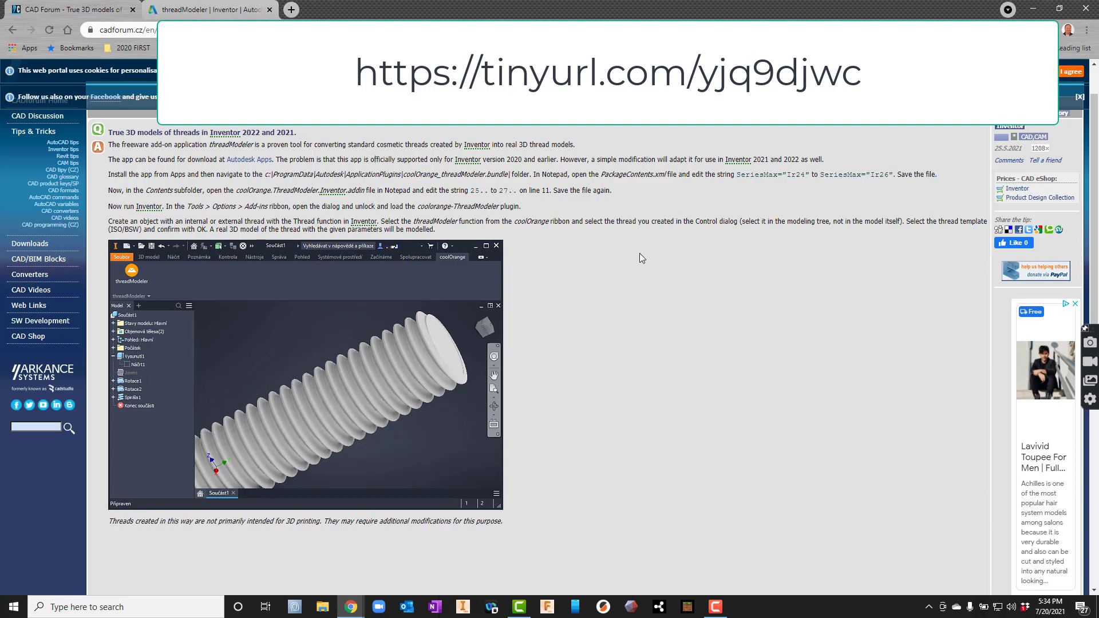
scroll(640, 253, "up", 2, "ctrl")
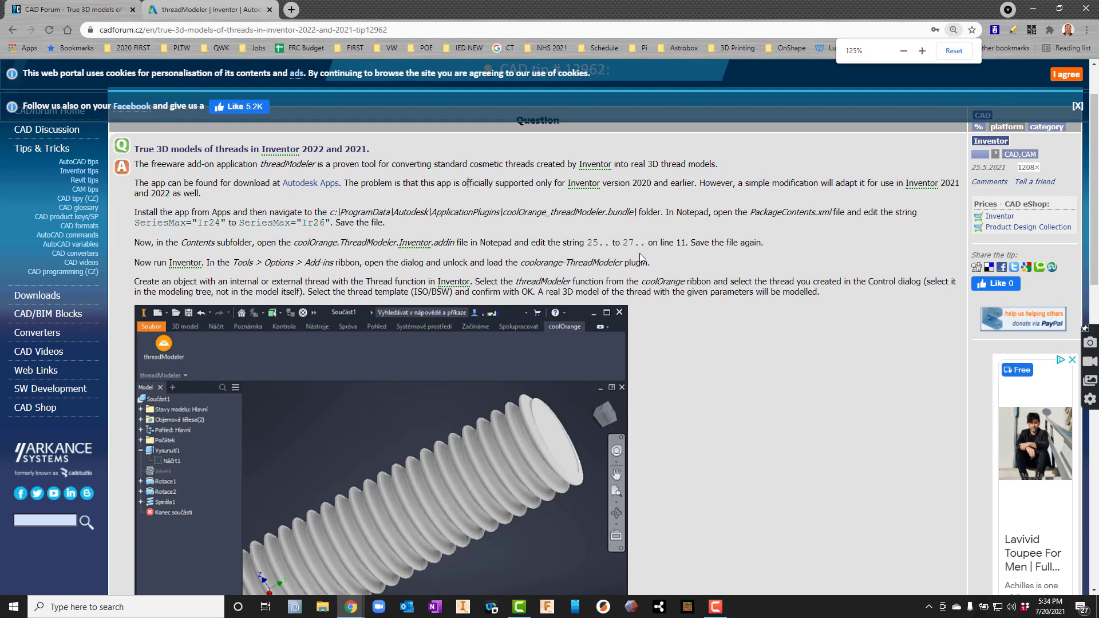
scroll(421, 196, "down", 1)
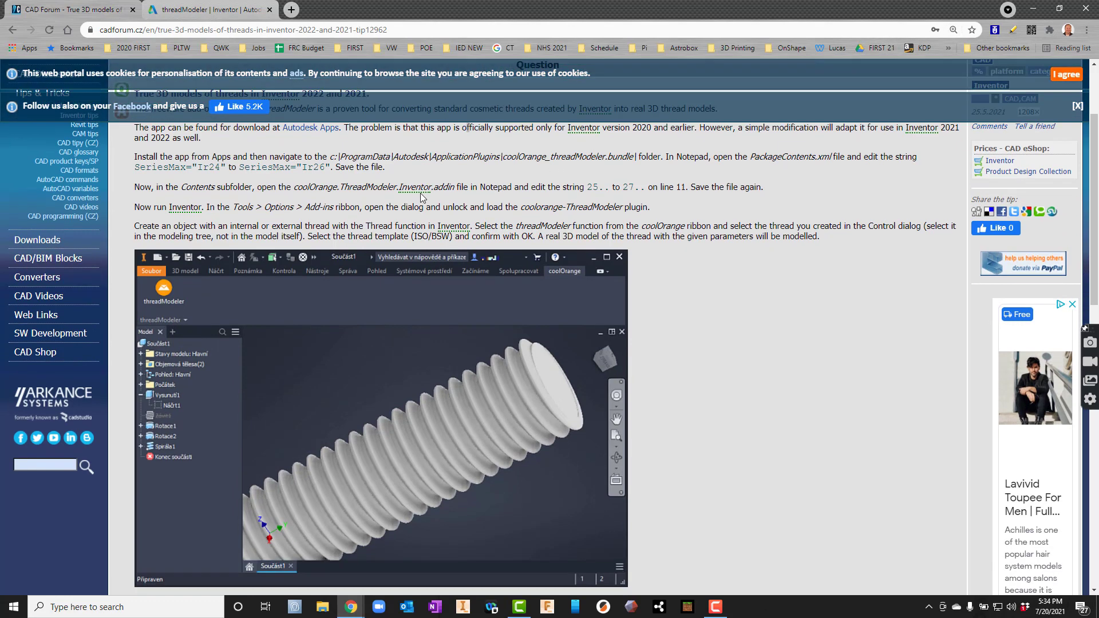
scroll(316, 204, "up", 1)
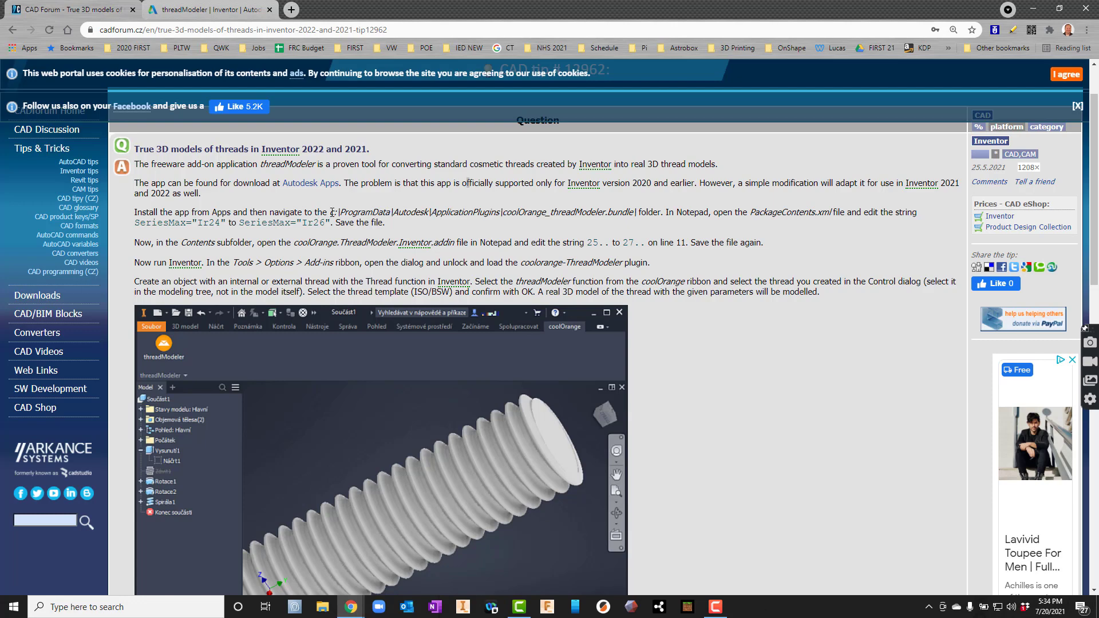
left_click_drag(332, 212, 626, 209)
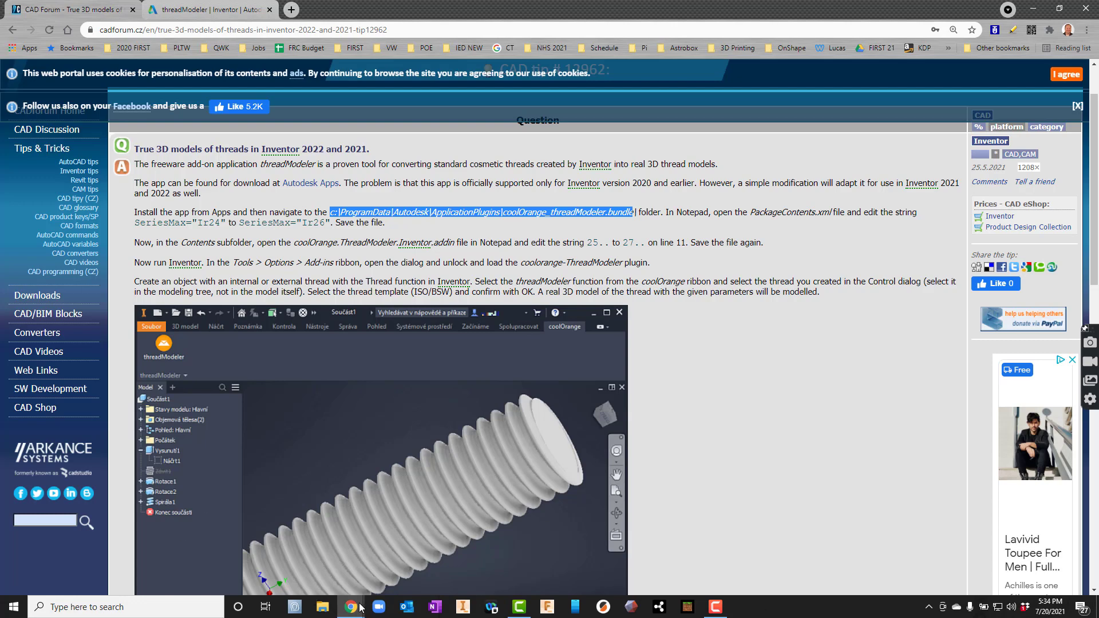
Step: Navigate File Explorer to the pasted coolOrange_threadModeler.bundle folder path
left_click(323, 607)
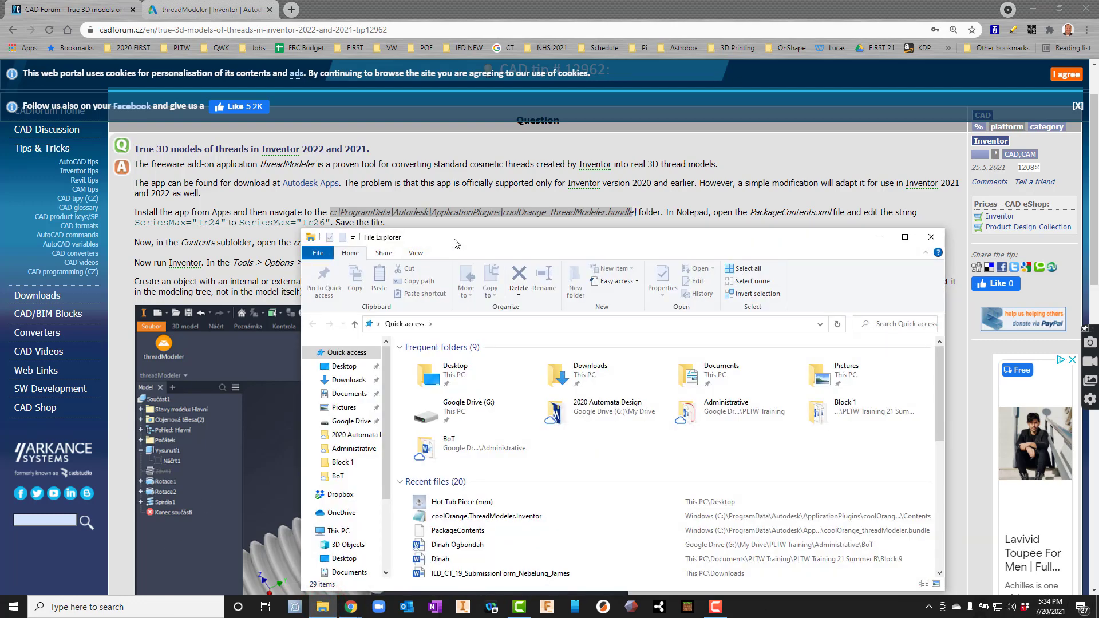
left_click_drag(456, 244, 399, 138)
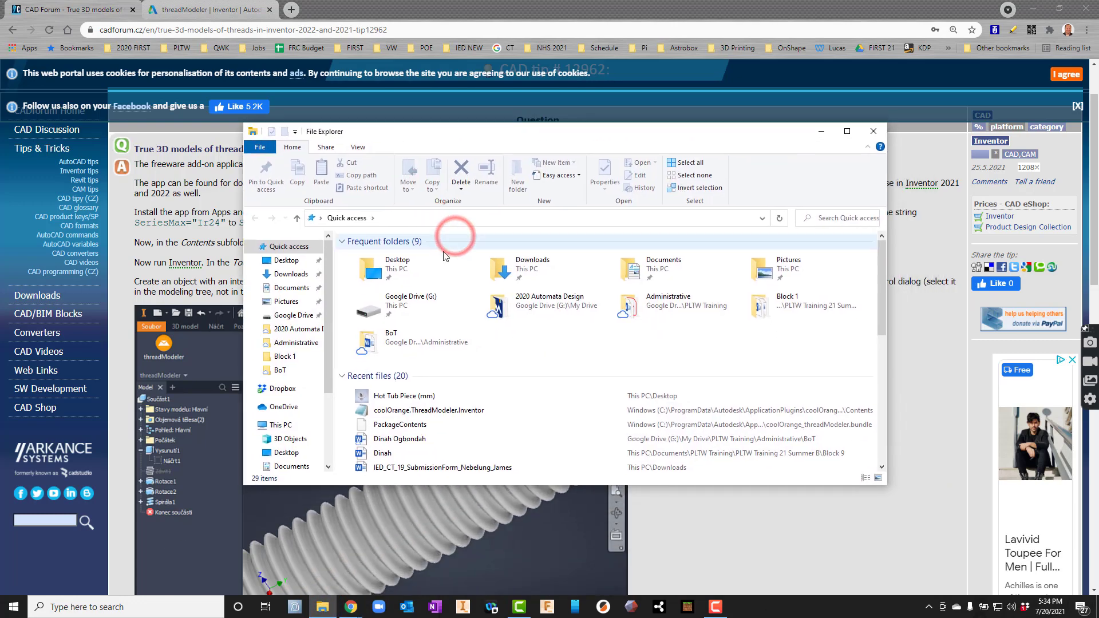
left_click(381, 218)
type("c:\\ProgramData\\Autodesk\\ApplicationPlugins\\coolOrange_threadModeler.bundle")
key("Return")
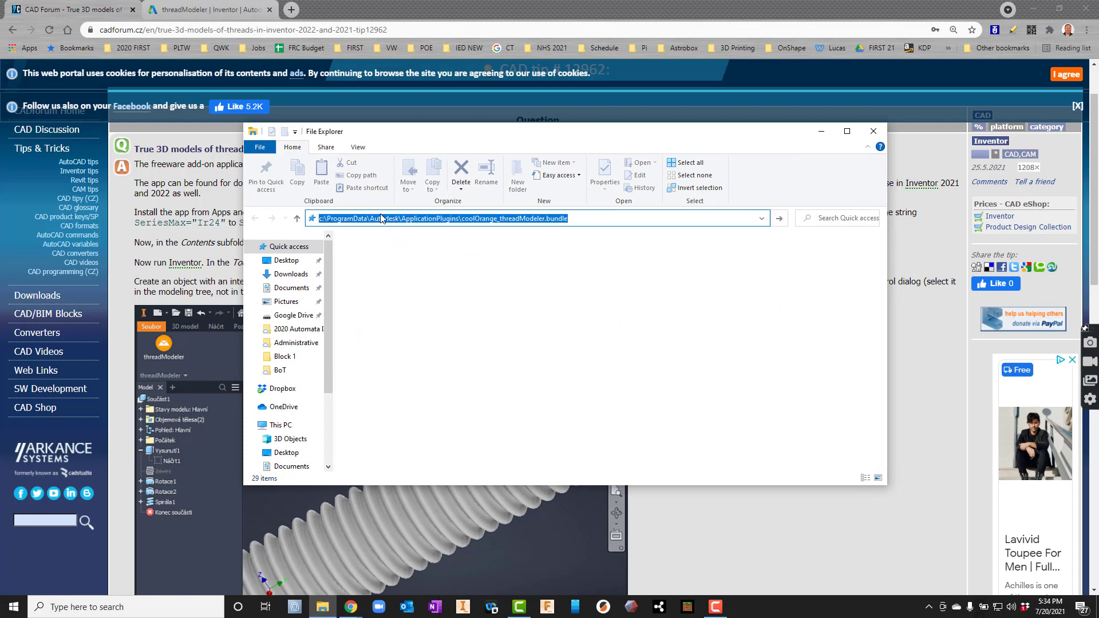
left_click_drag(496, 136, 472, 309)
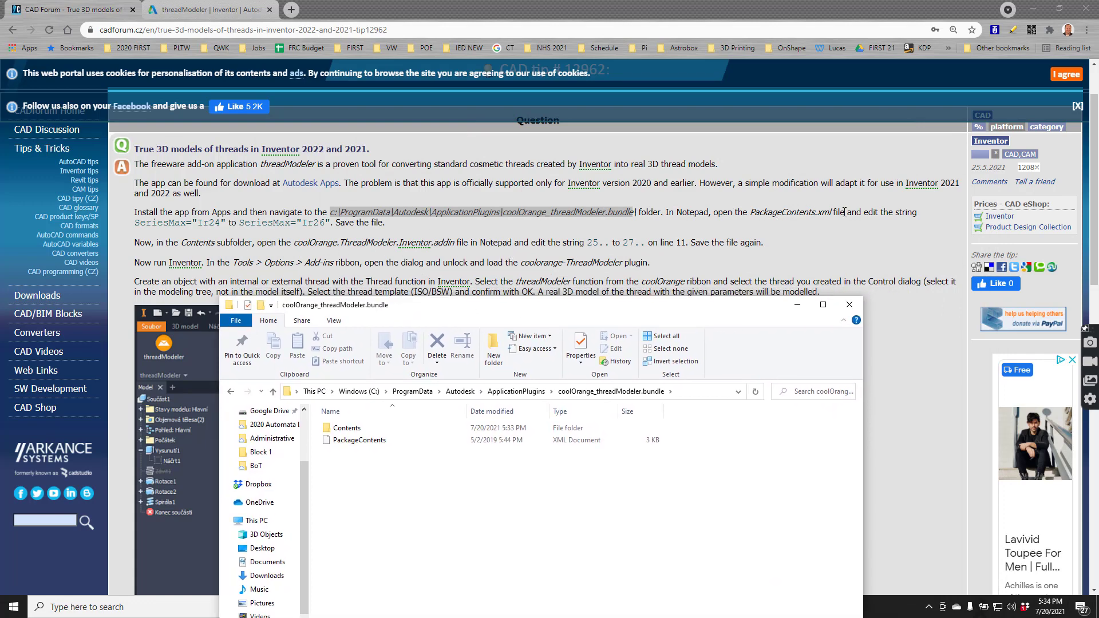
Step: Open PackageContents from that folder in Notepad
left_click(360, 443)
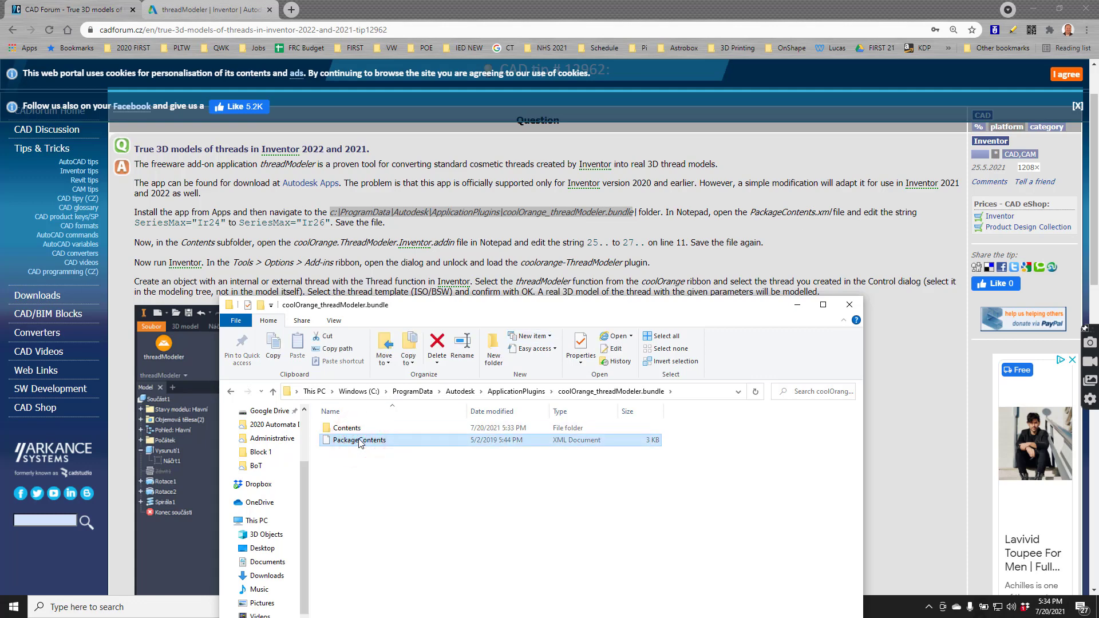
right_click(360, 443)
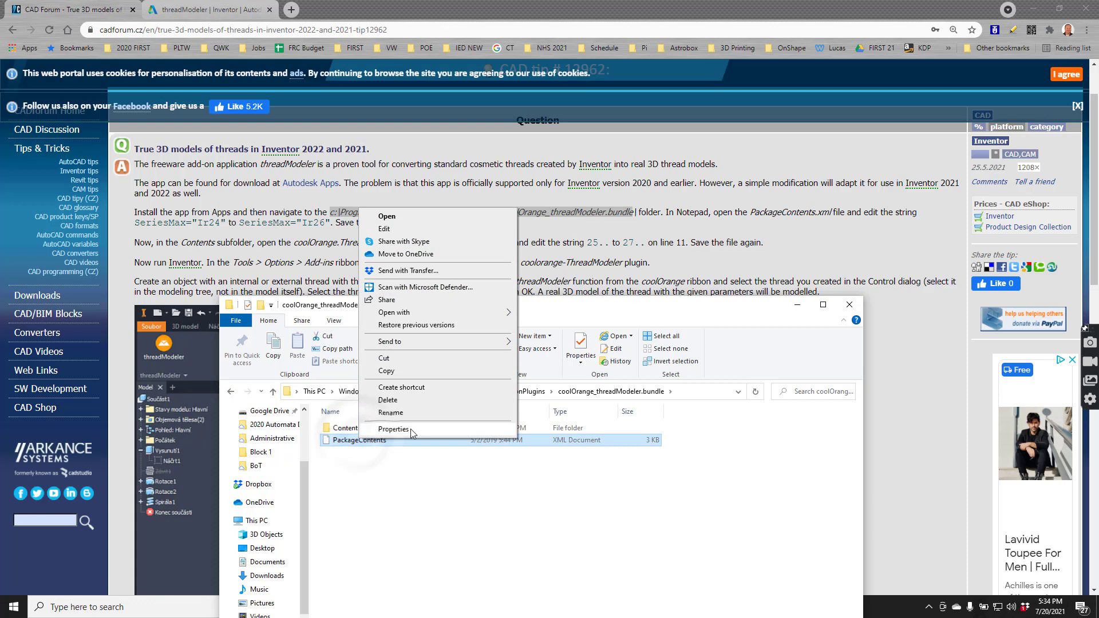
mouse_move(447, 315)
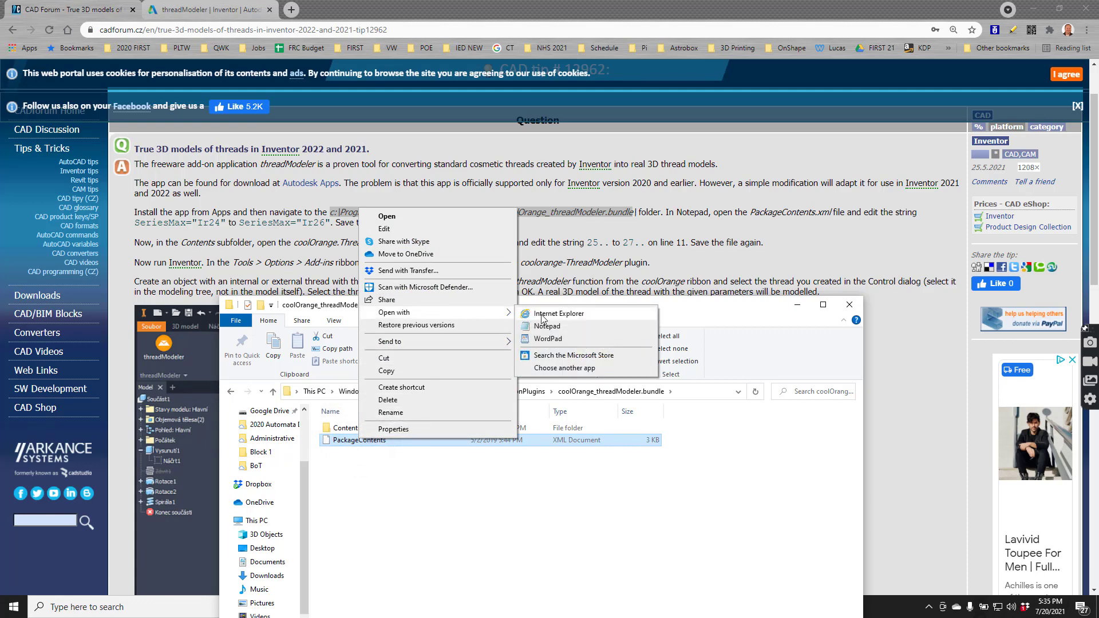
left_click(547, 326)
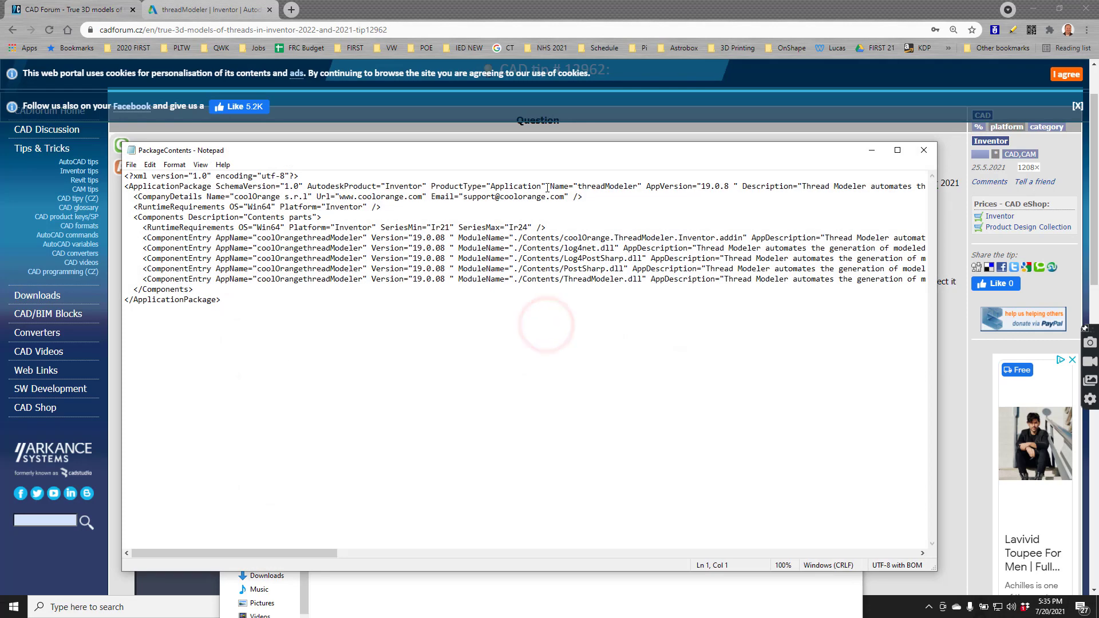
Step: Change SeriesMax="Ir24" to SeriesMax="Ir26" in PackageContents
left_click_drag(560, 154, 561, 288)
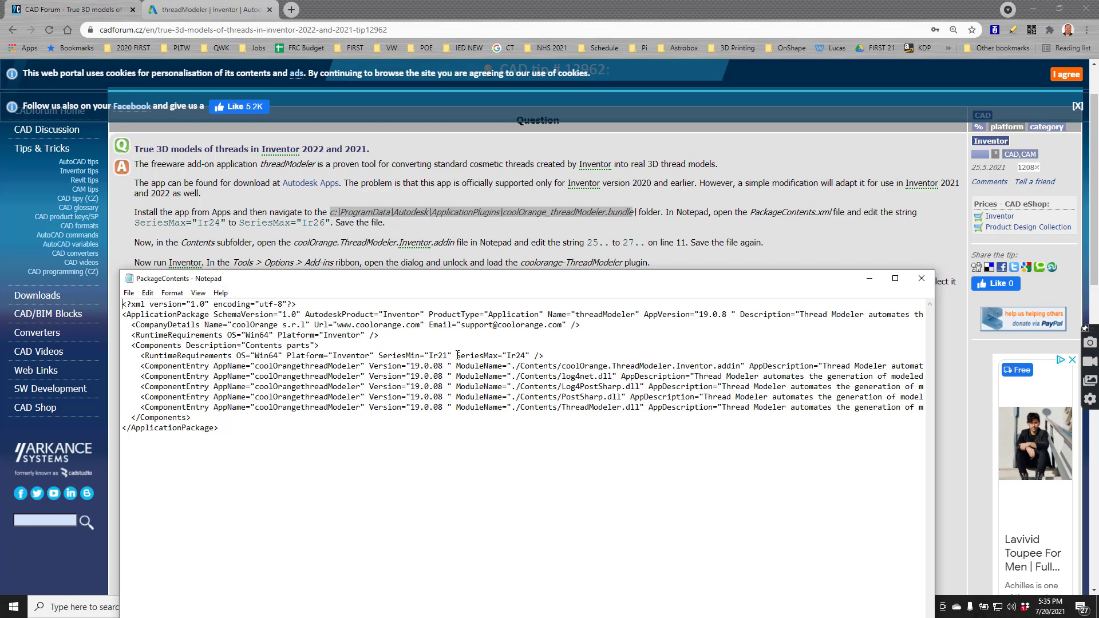
left_click_drag(457, 356, 531, 355)
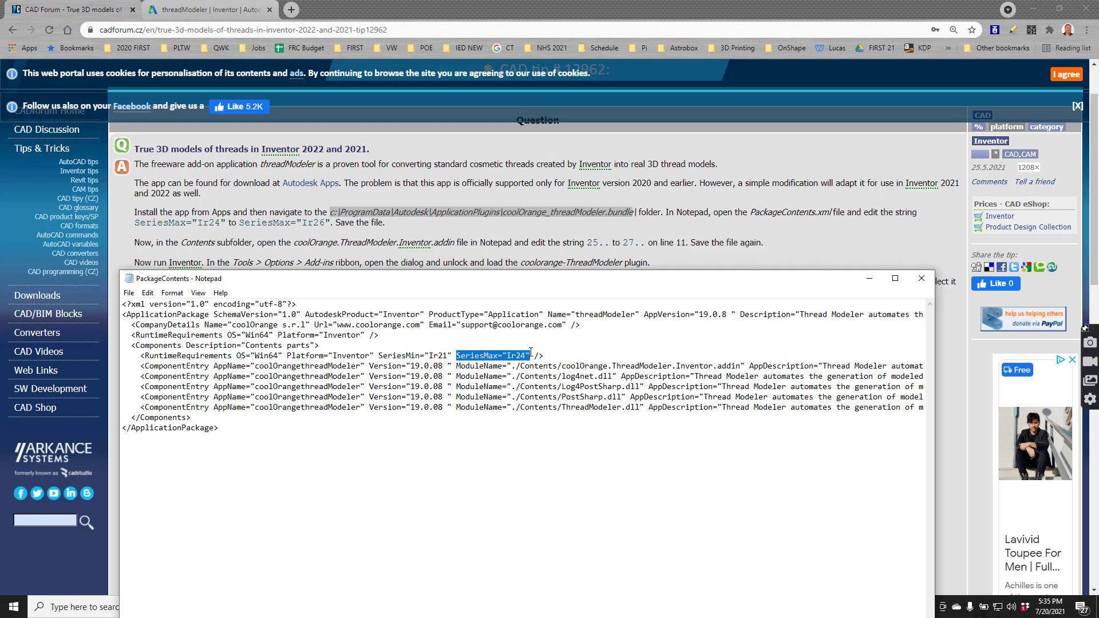
left_click(147, 292)
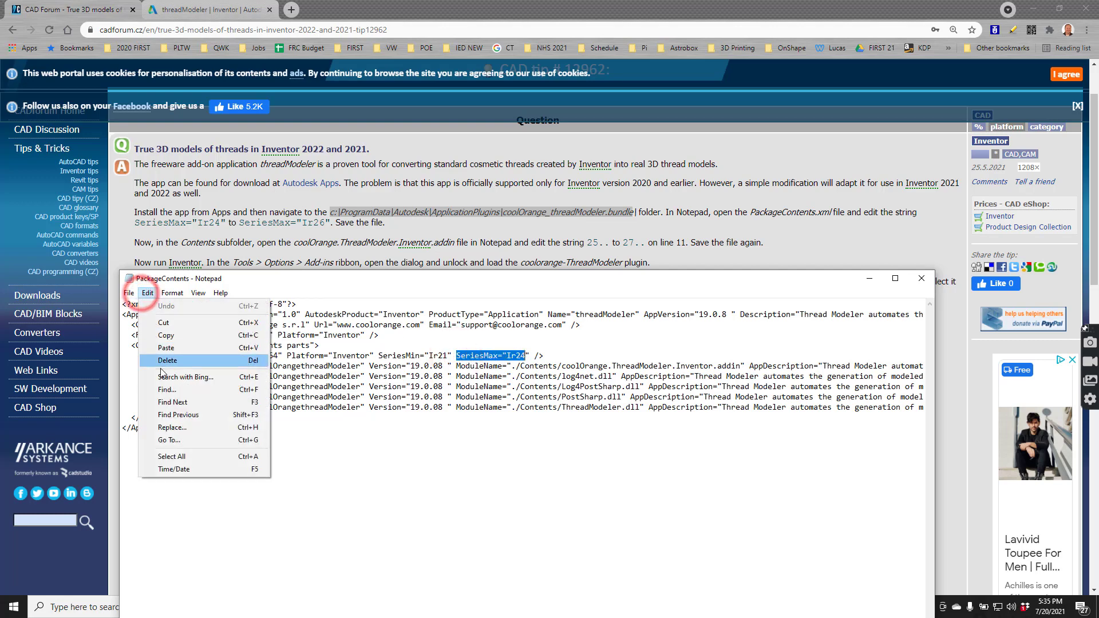
key("Escape")
left_click(517, 356)
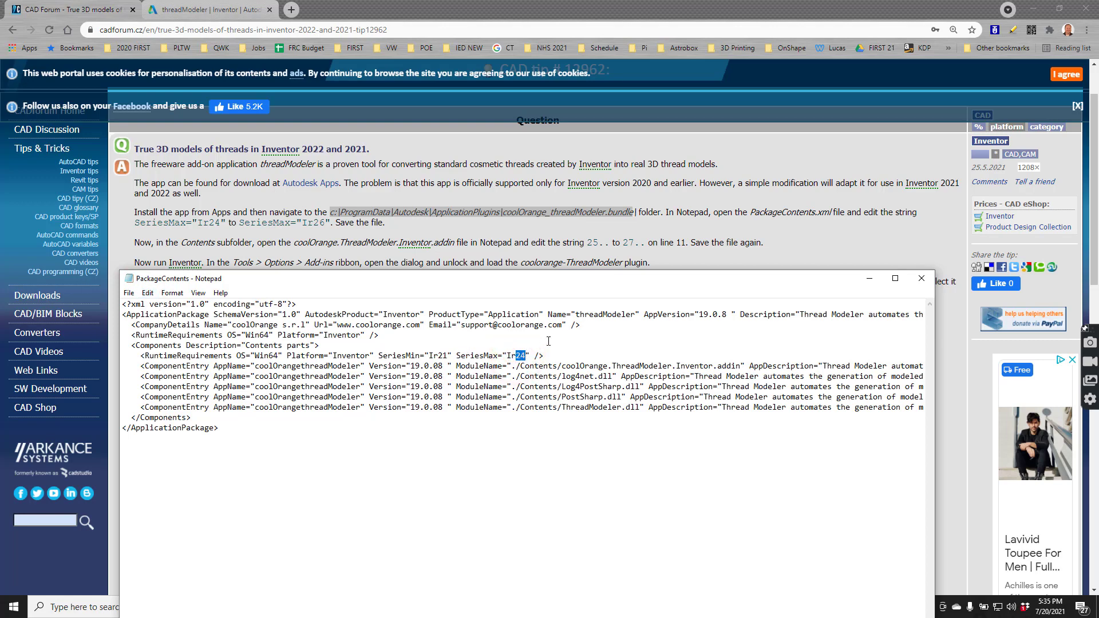
key("BackSpace")
type("6")
Step: Save PackageContents and close Notepad
left_click(129, 293)
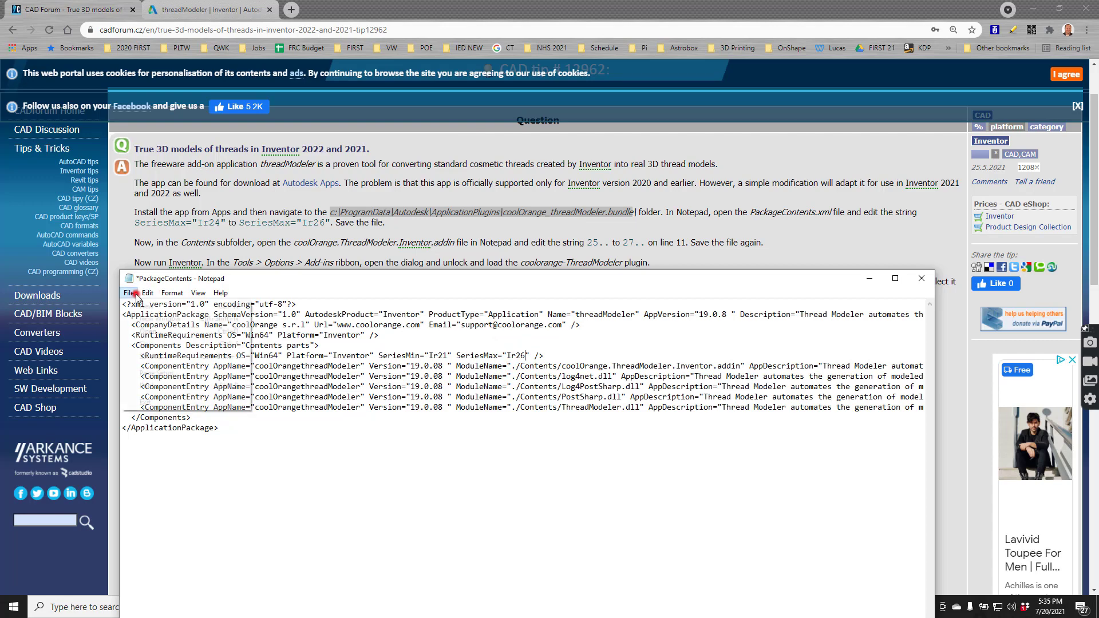
left_click(150, 344)
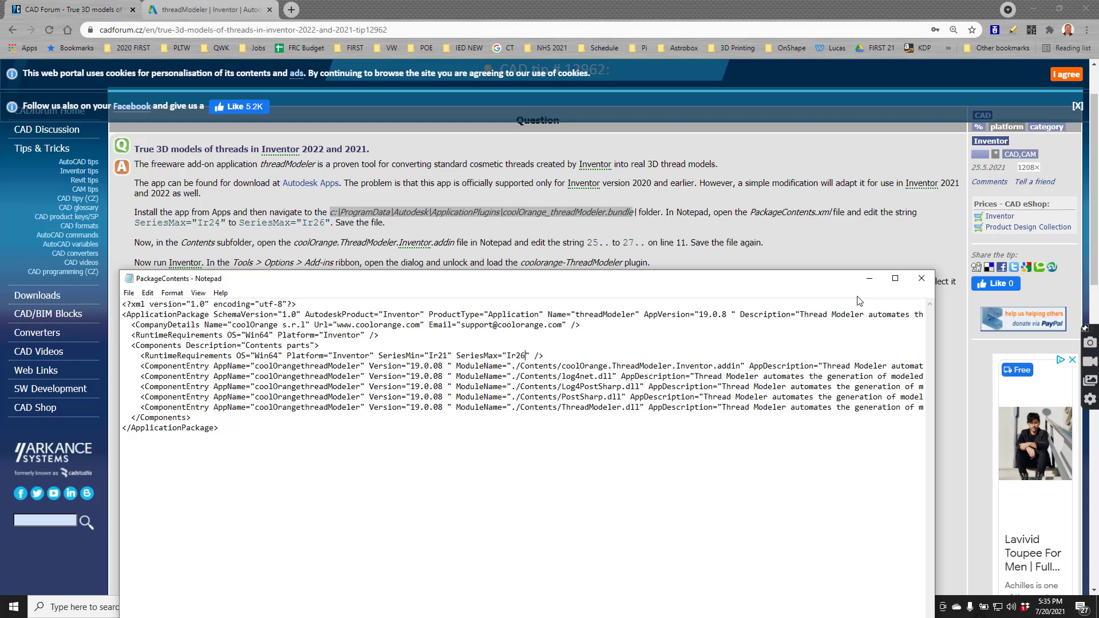
left_click(921, 278)
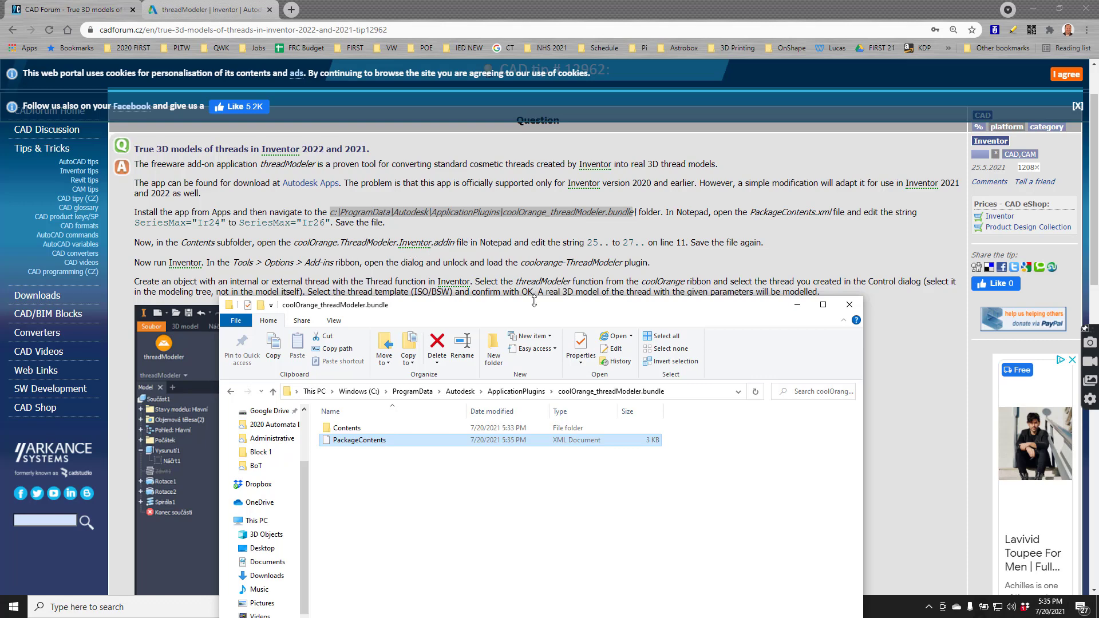
Step: Enter the Contents folder and open coolOrange.ThreadModeler.Inventor.addin with Notepad
left_click(341, 429)
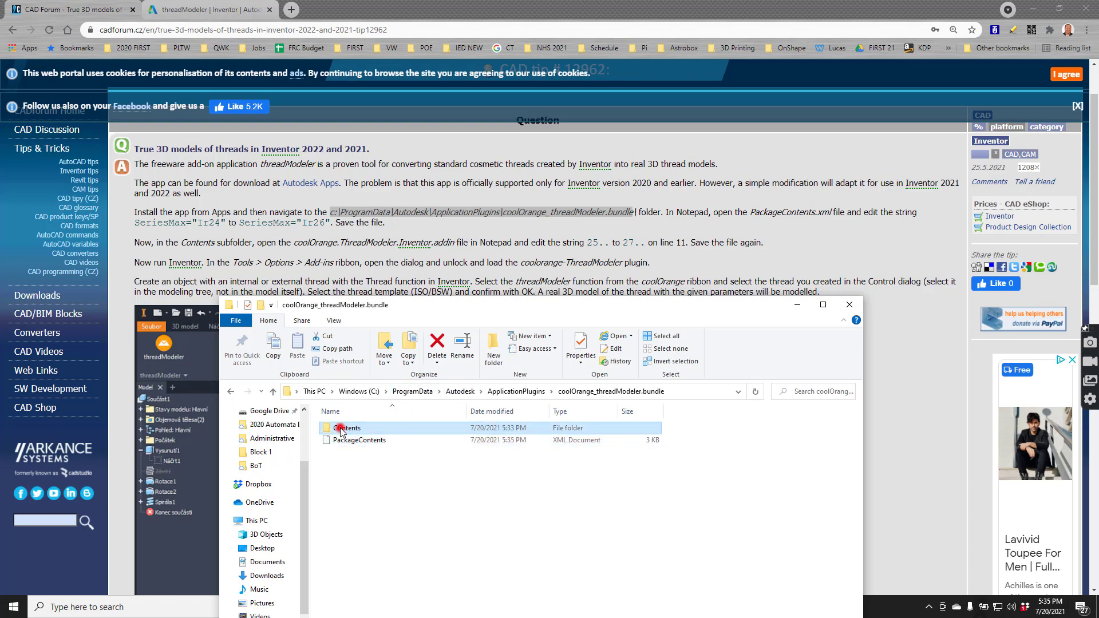
double_click(341, 430)
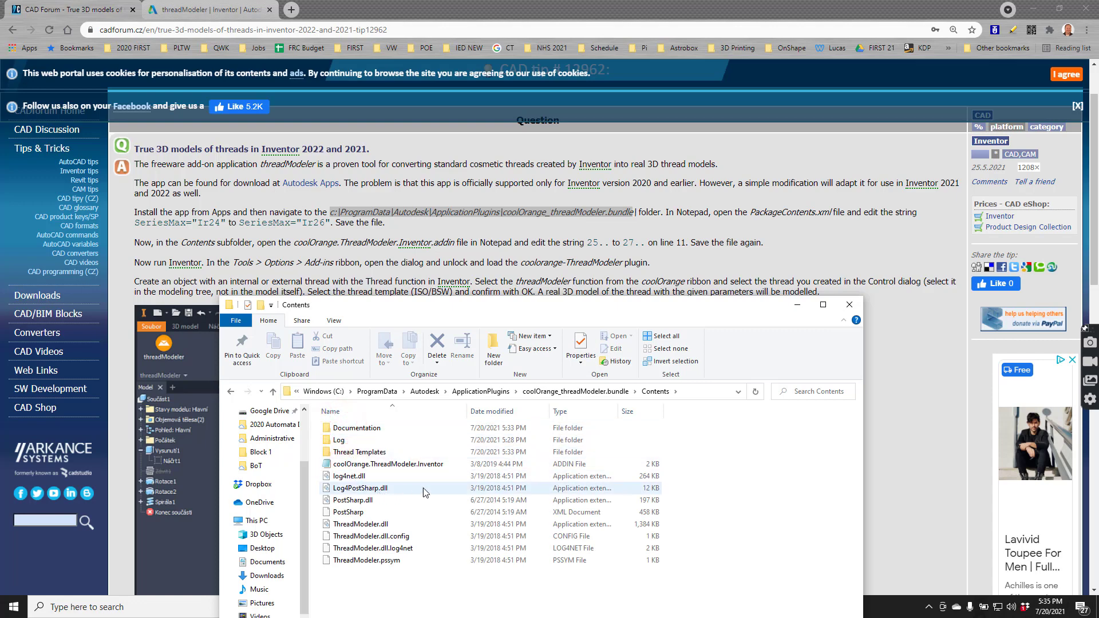
right_click(383, 467)
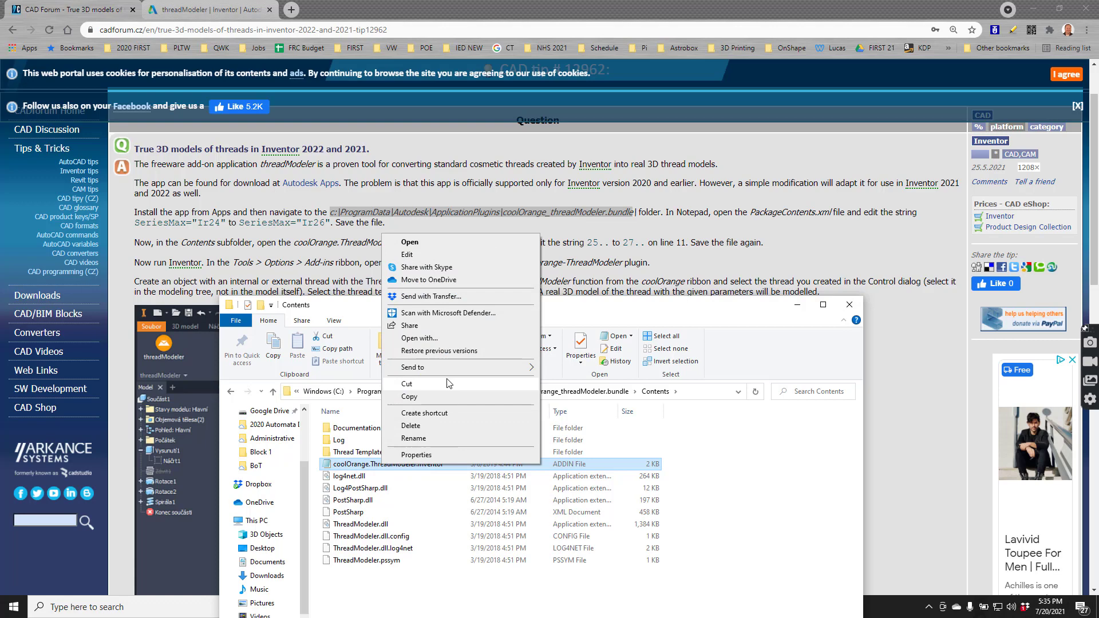
left_click(419, 338)
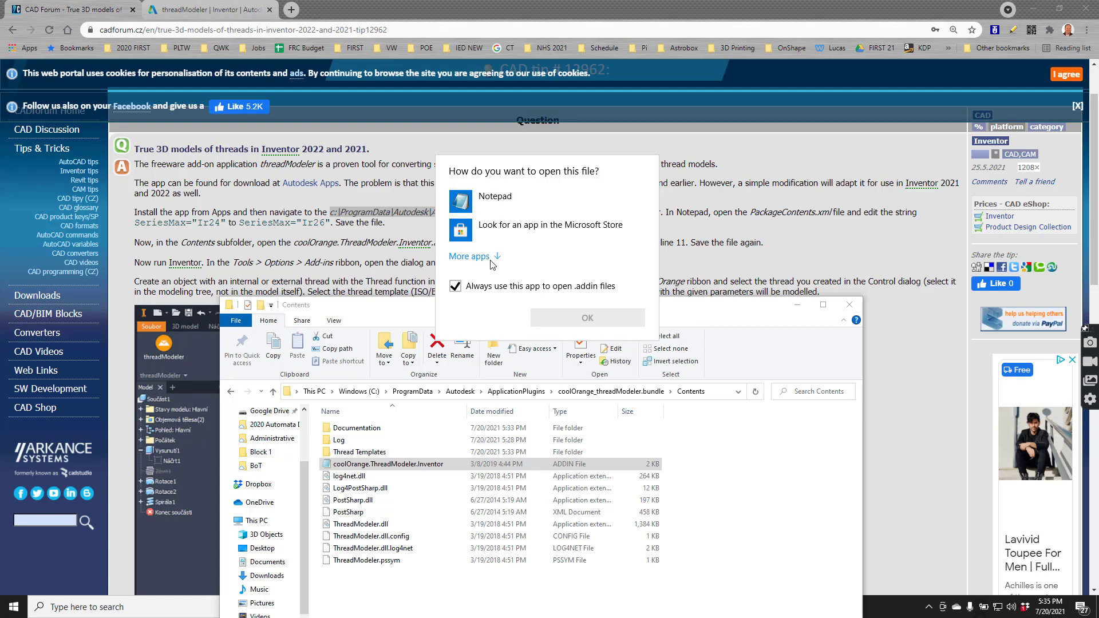
left_click(498, 196)
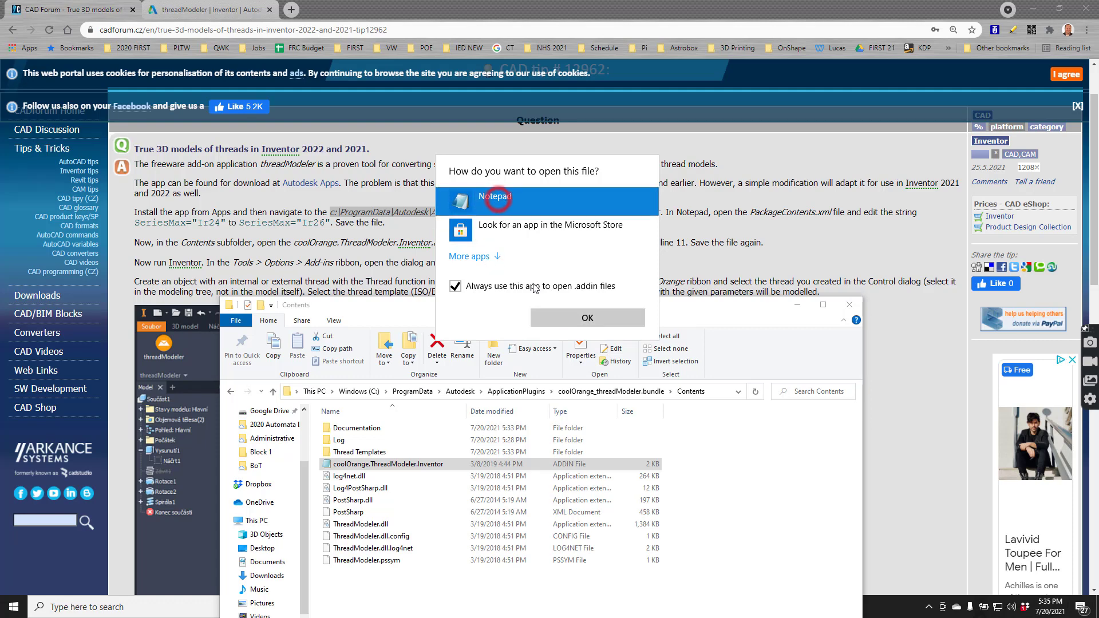
left_click(562, 316)
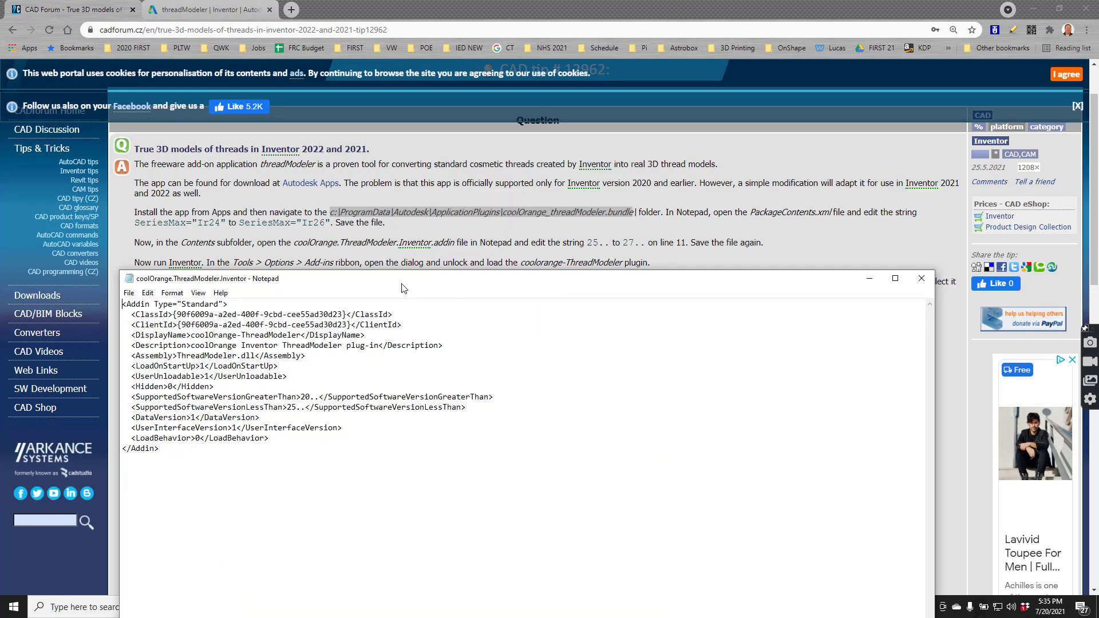
Step: Replace 25 with 27 in the SupportedSoftwareVersionLessThan line of the addin file
left_click_drag(402, 285, 404, 302)
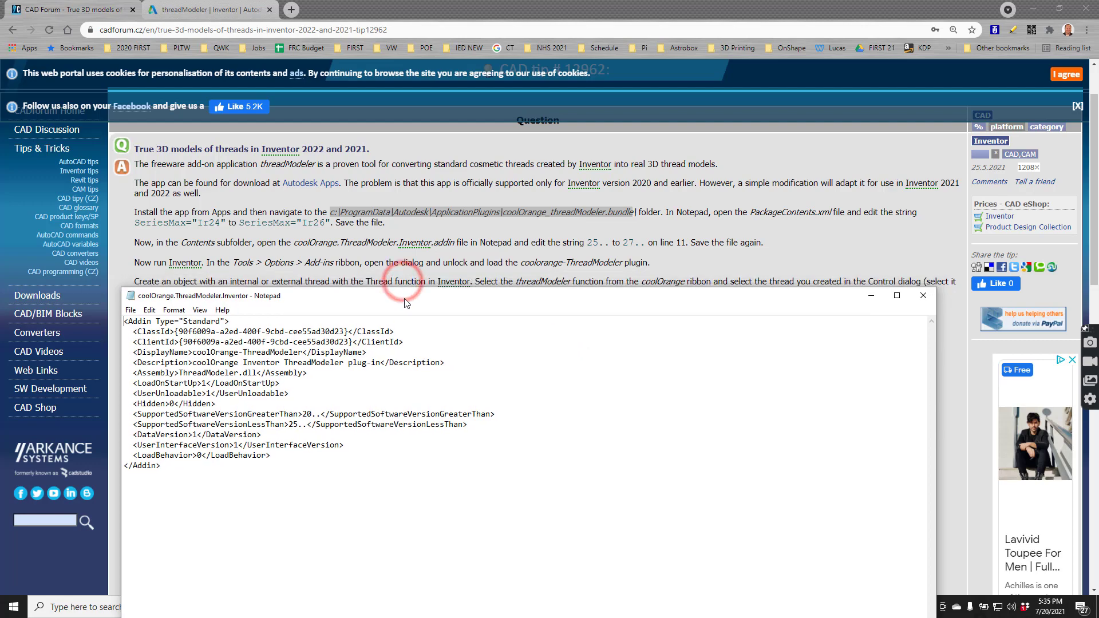
double_click(291, 425)
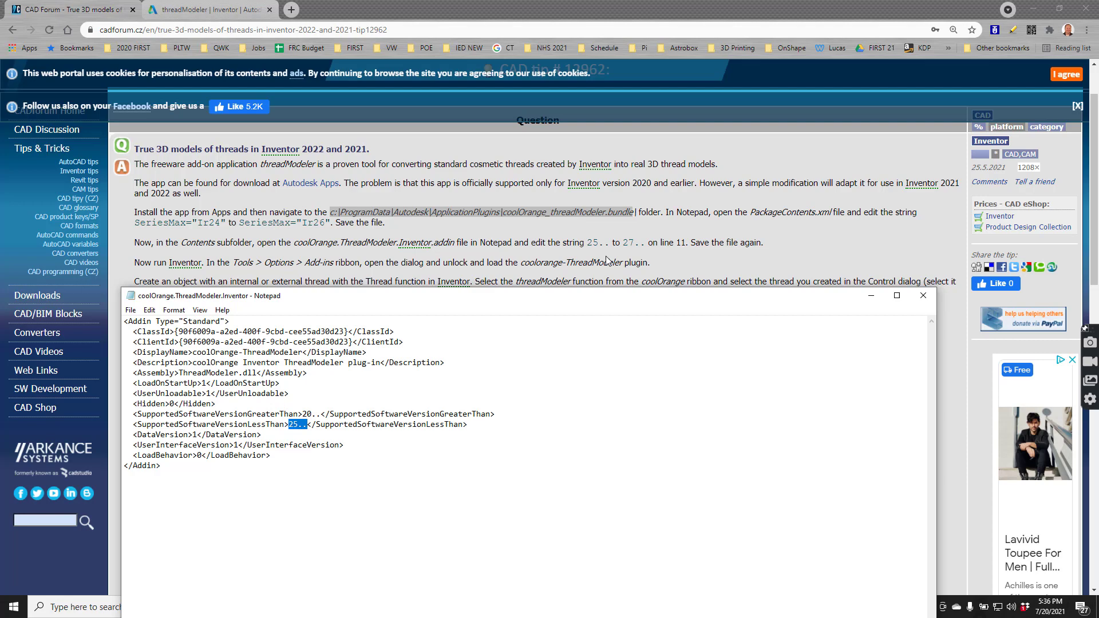
left_click_drag(589, 243, 646, 241)
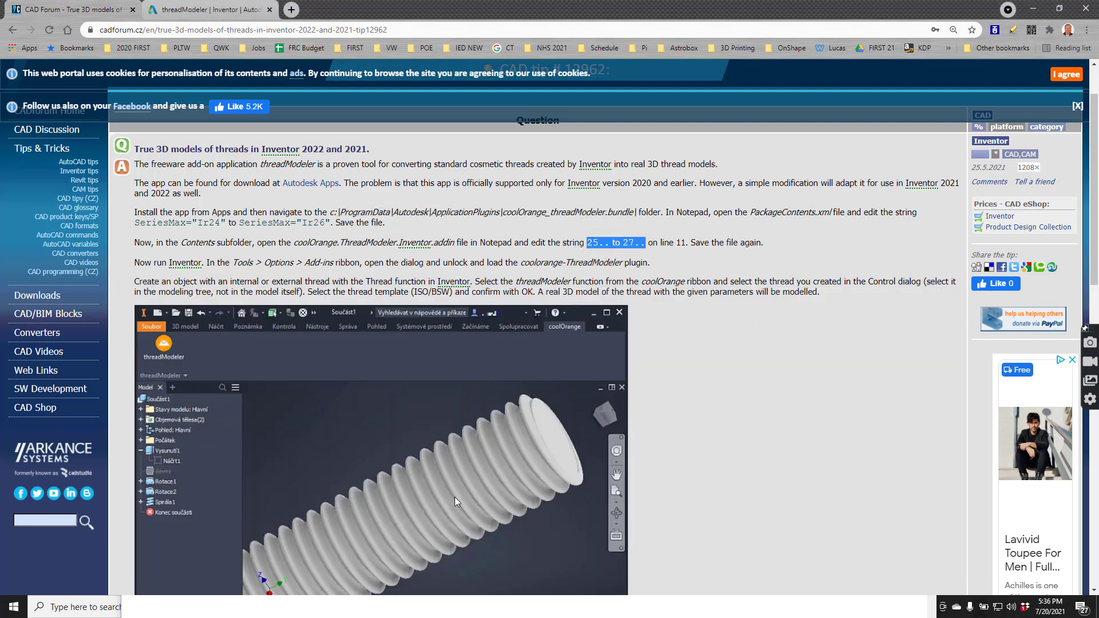
key("super")
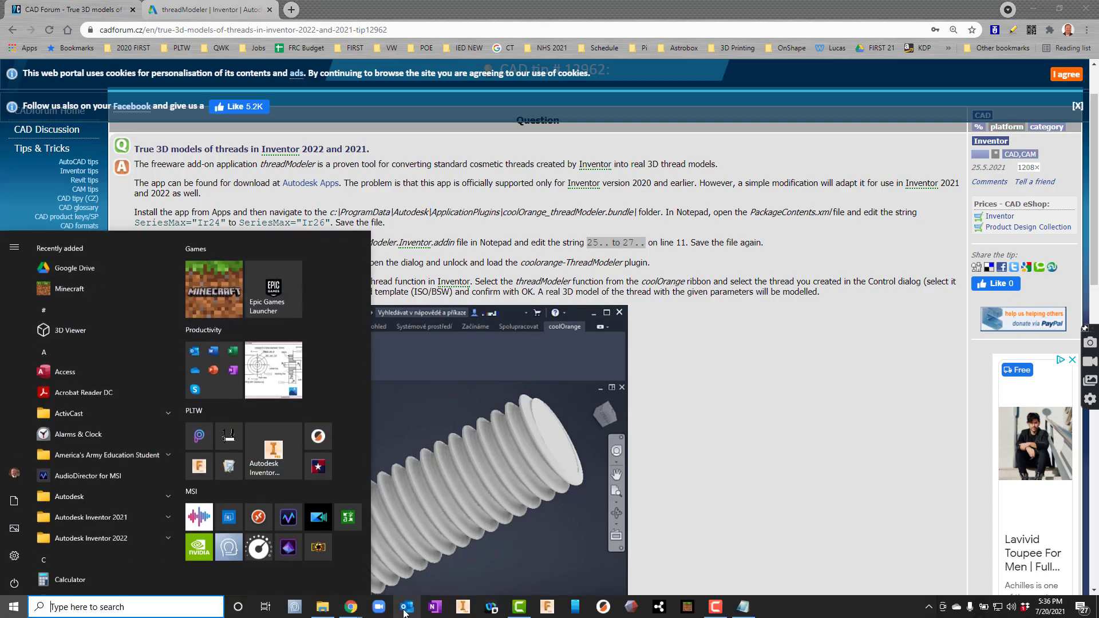
left_click(749, 609)
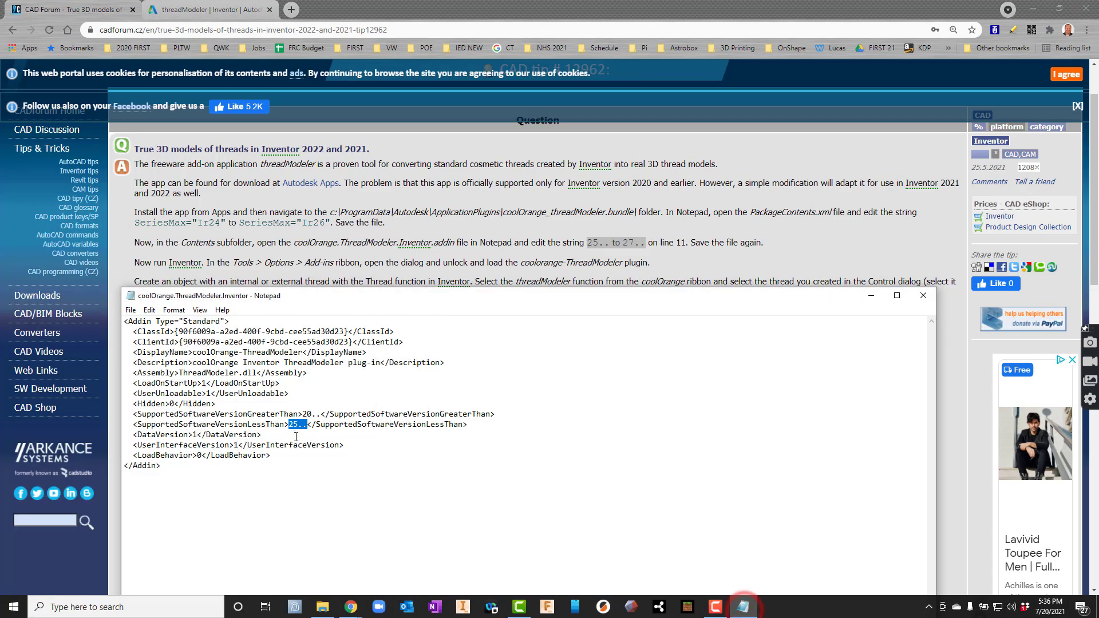
double_click(297, 424)
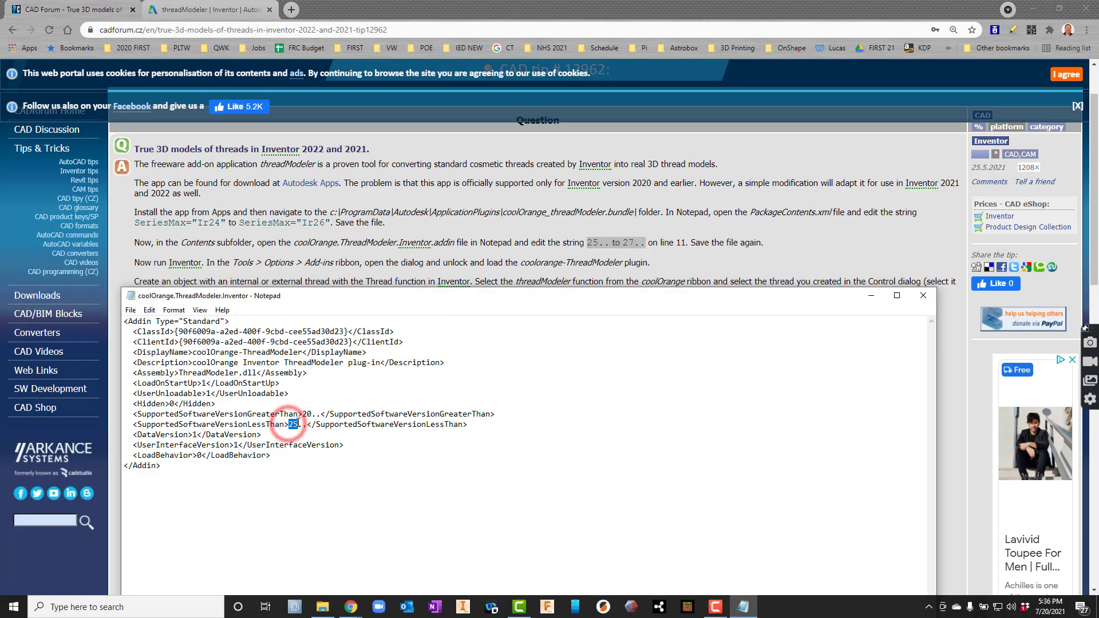
type("27")
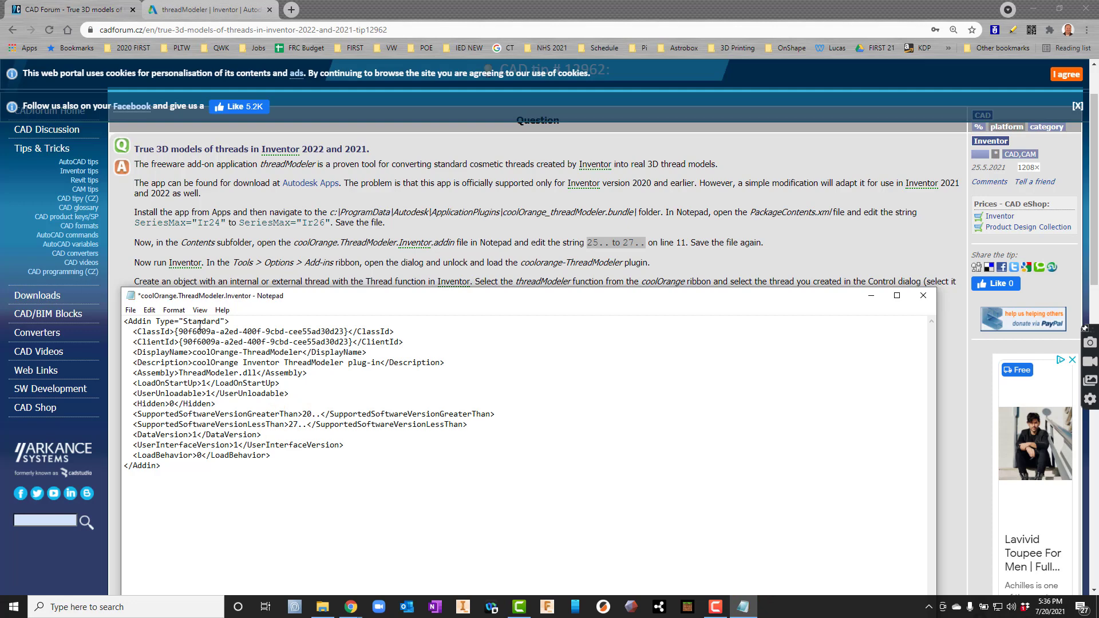
Step: Save the addin file and close Notepad
left_click(131, 310)
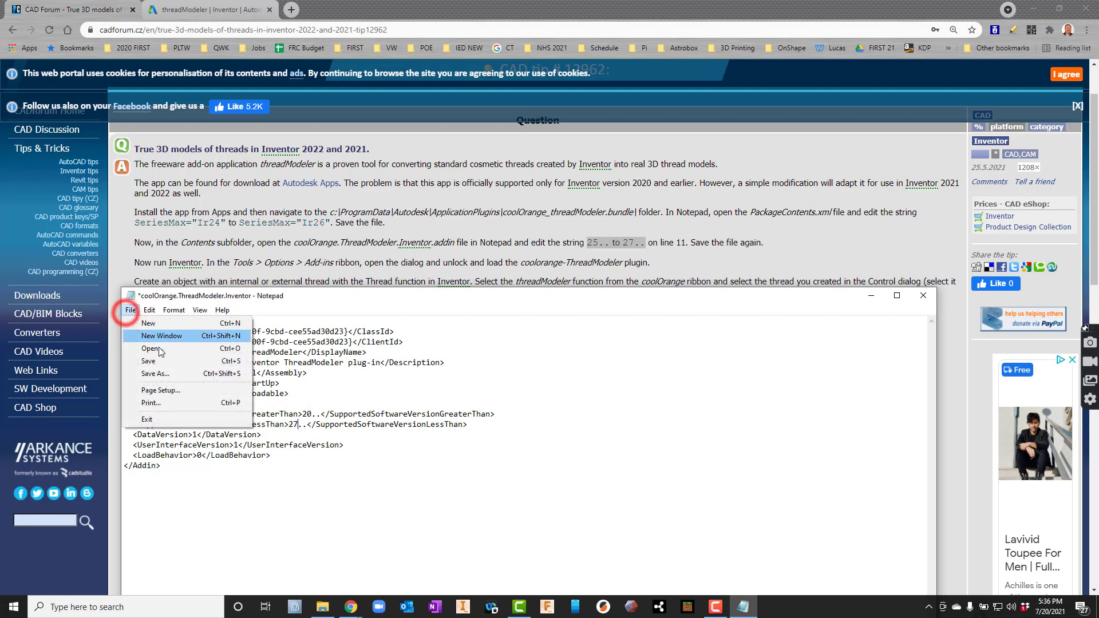
left_click(162, 361)
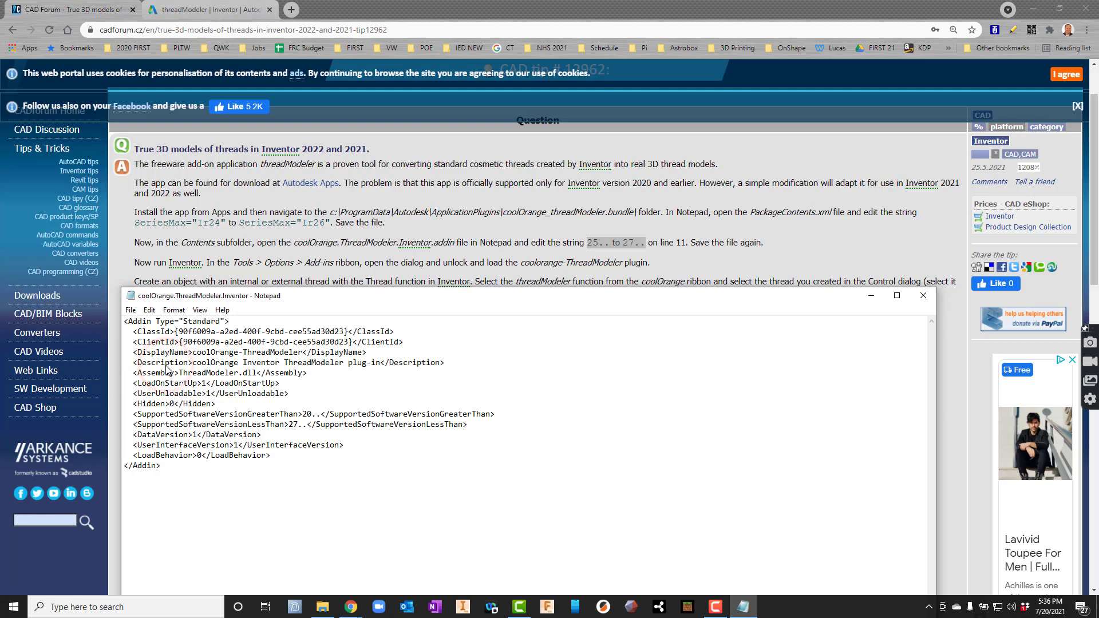
left_click(924, 296)
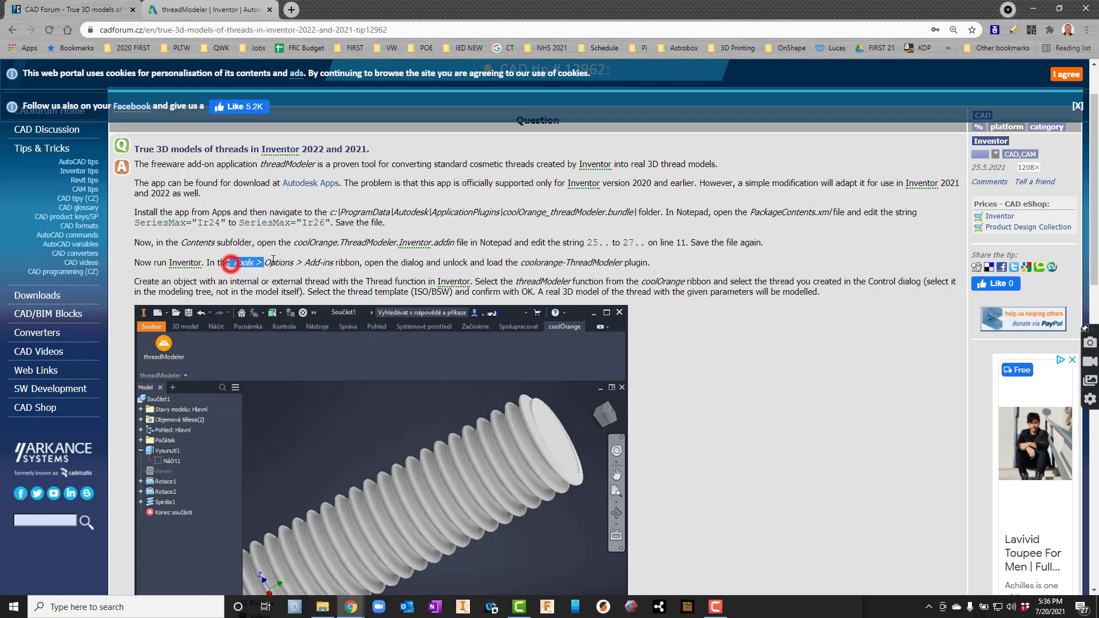
Step: Highlight the Tools > Options > Add-ins step in the tip, then bring up Inventor 2022
left_click_drag(231, 264, 341, 264)
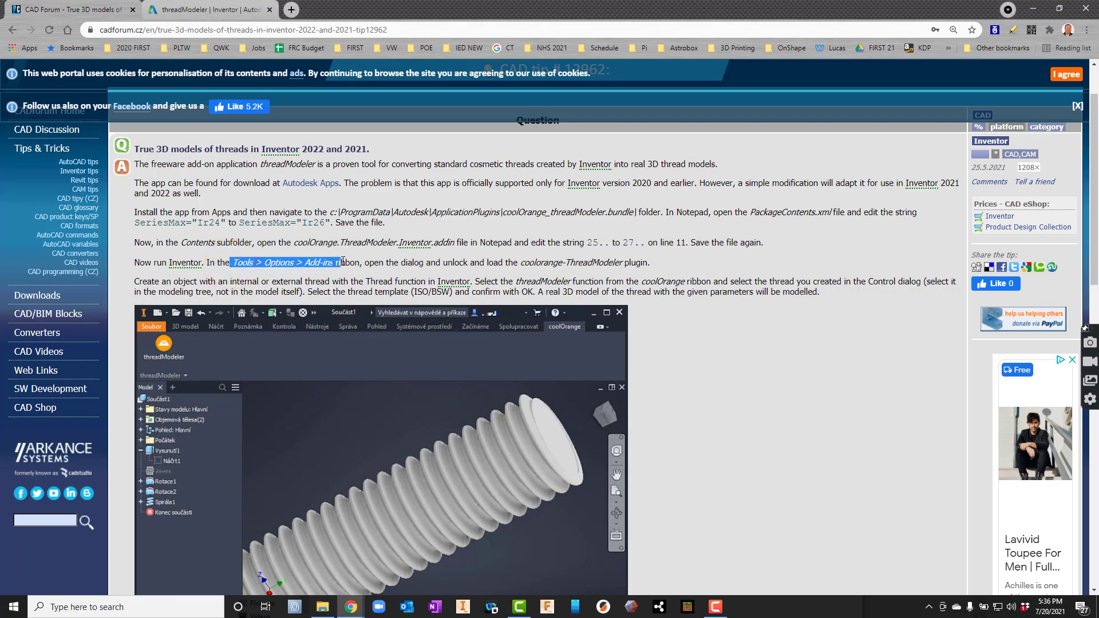
left_click(464, 608)
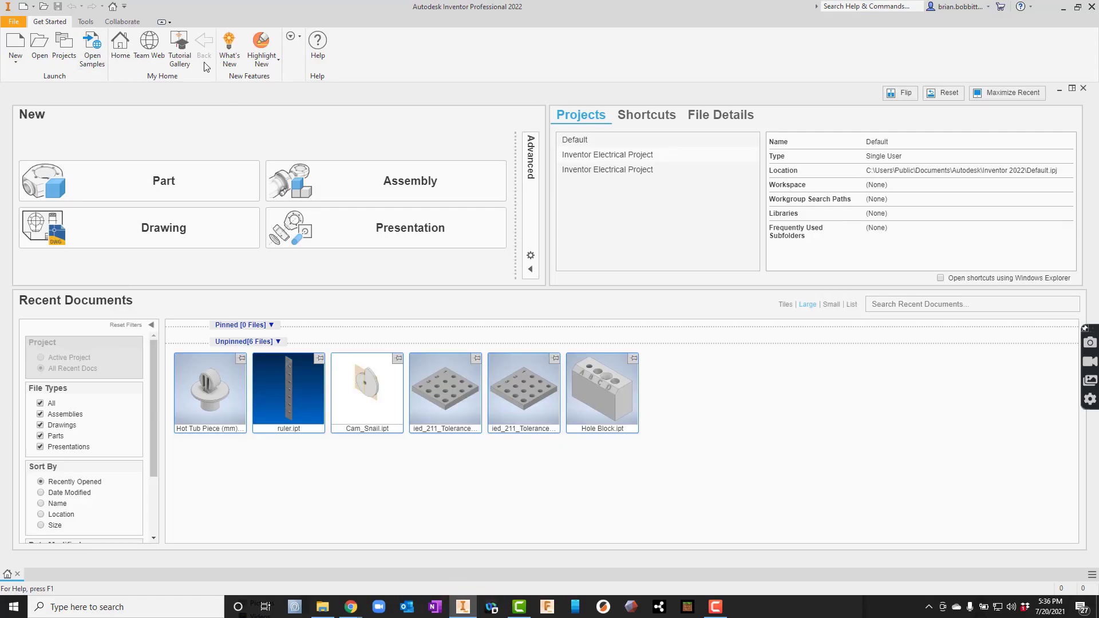
Step: In the Add-In Manager, unblock coolOrange-ThreadModeler, load it, and enable Load Automatically
left_click(88, 22)
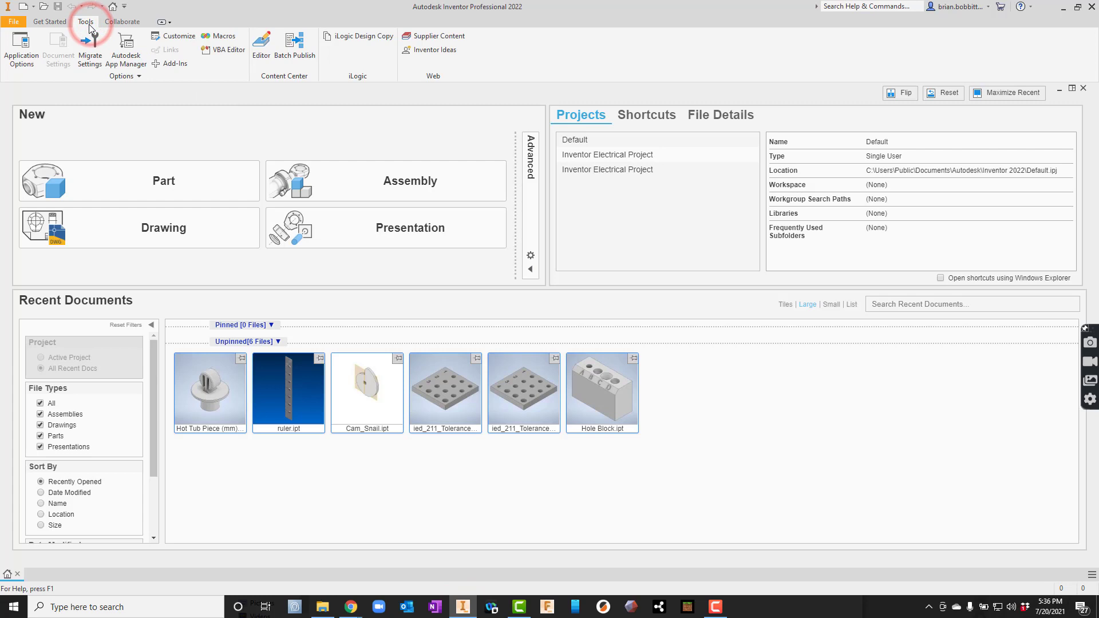
left_click(177, 66)
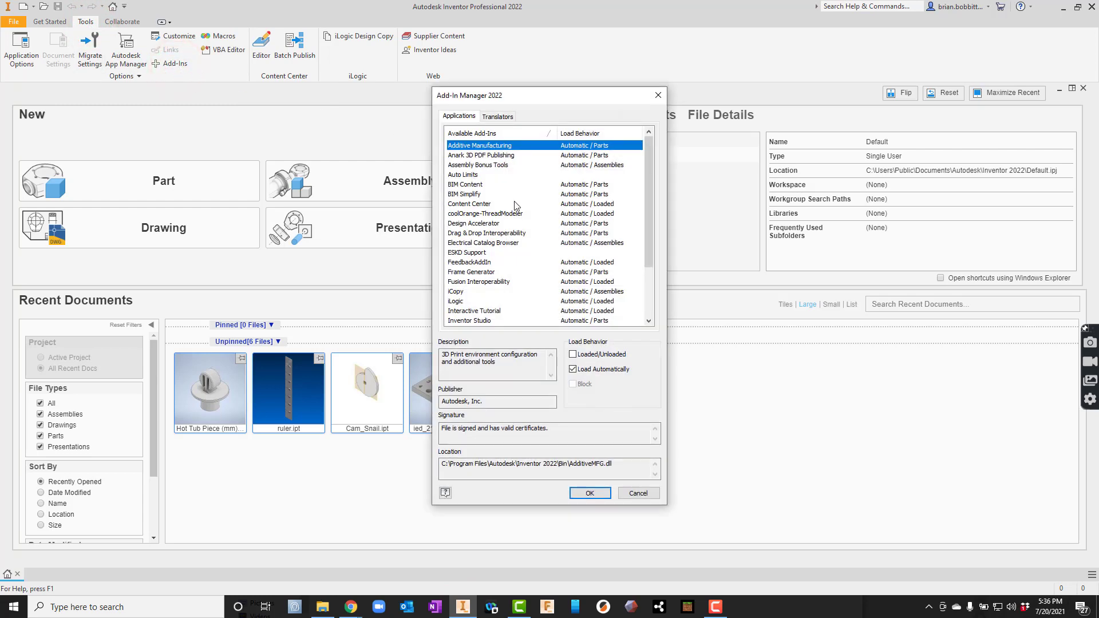
left_click(485, 214)
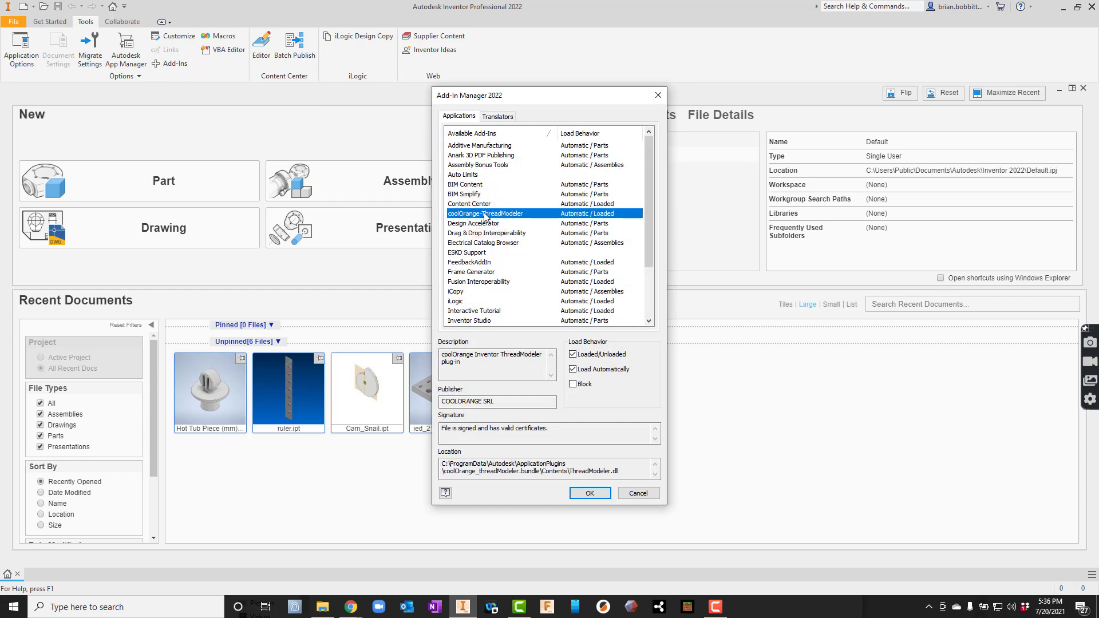
left_click(573, 384)
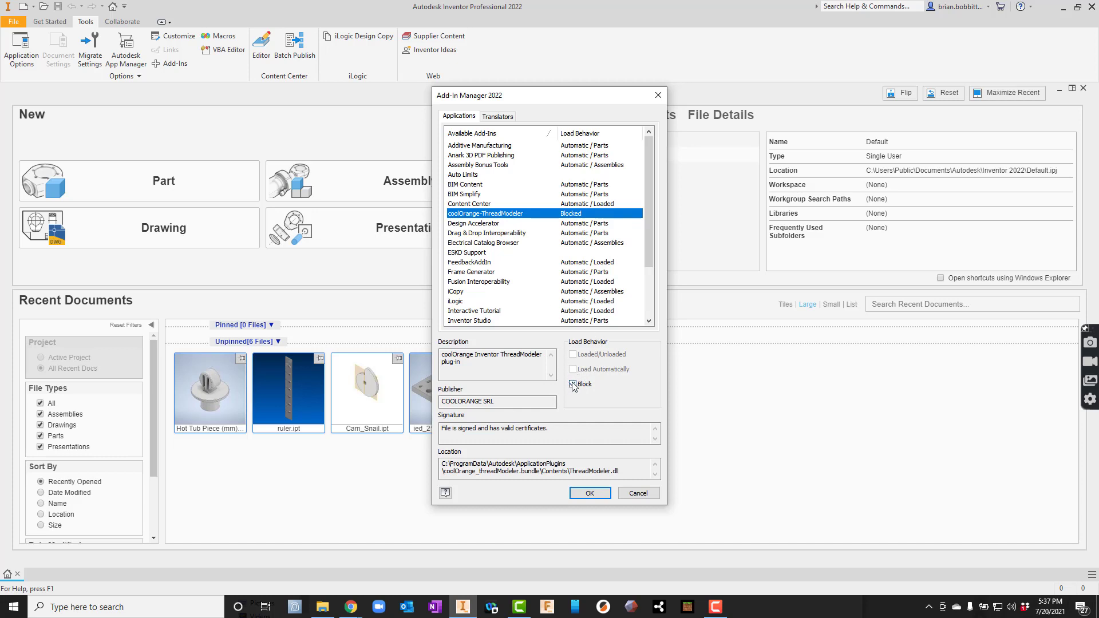
left_click(573, 384)
left_click(574, 355)
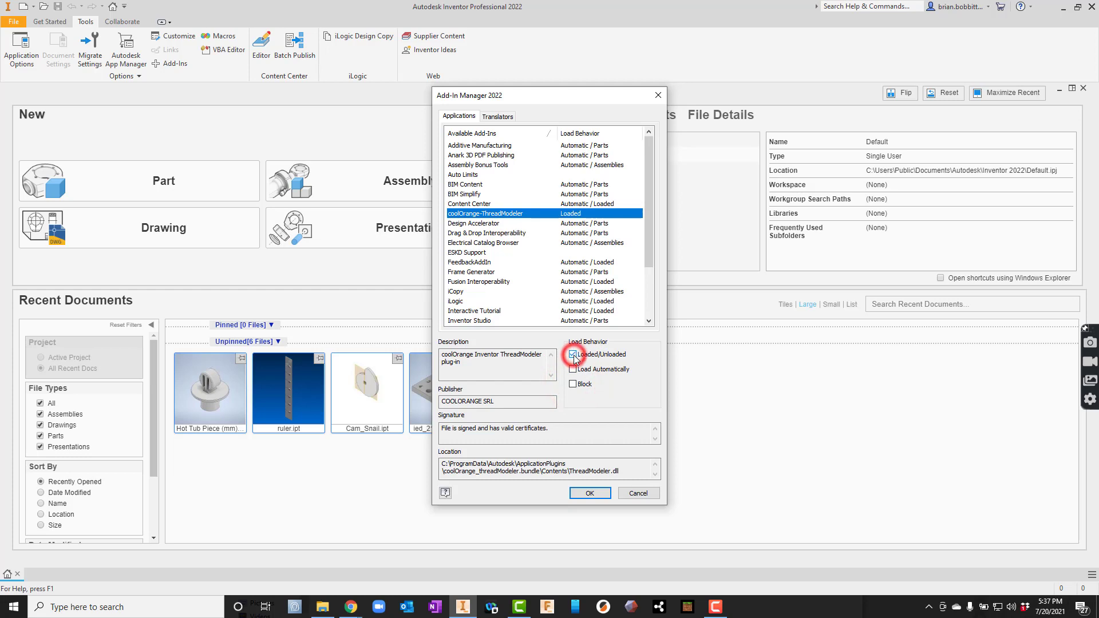
left_click(574, 370)
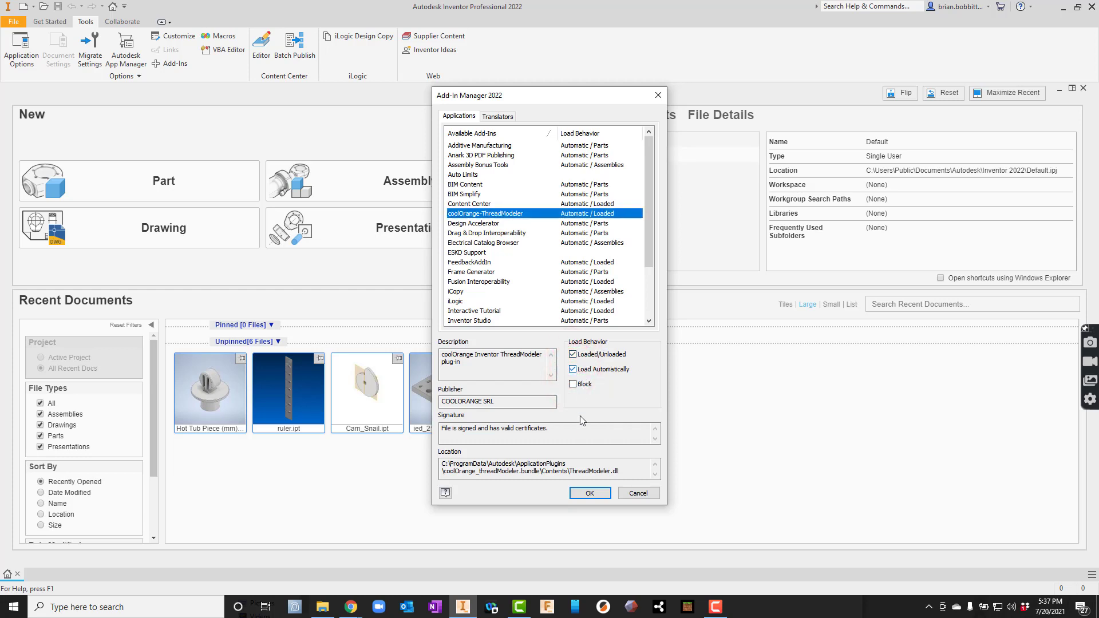
left_click(589, 493)
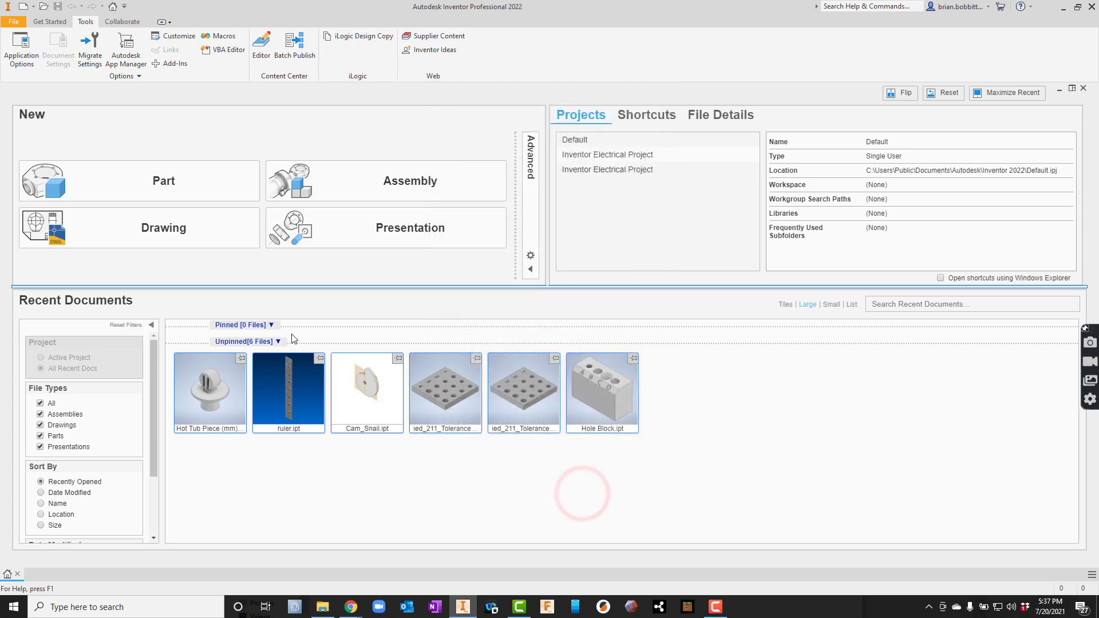
Step: Reopen Hot Tub Piece and give its lower cylinder an M11x1.5 thread, 10 mm deep
left_click(212, 390)
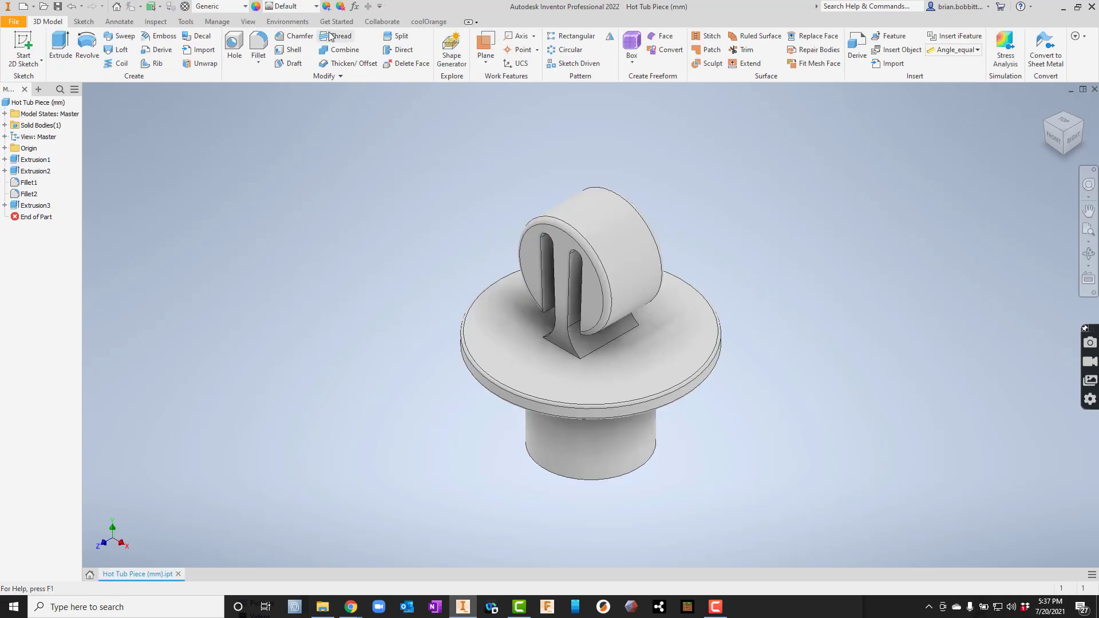
left_click(335, 37)
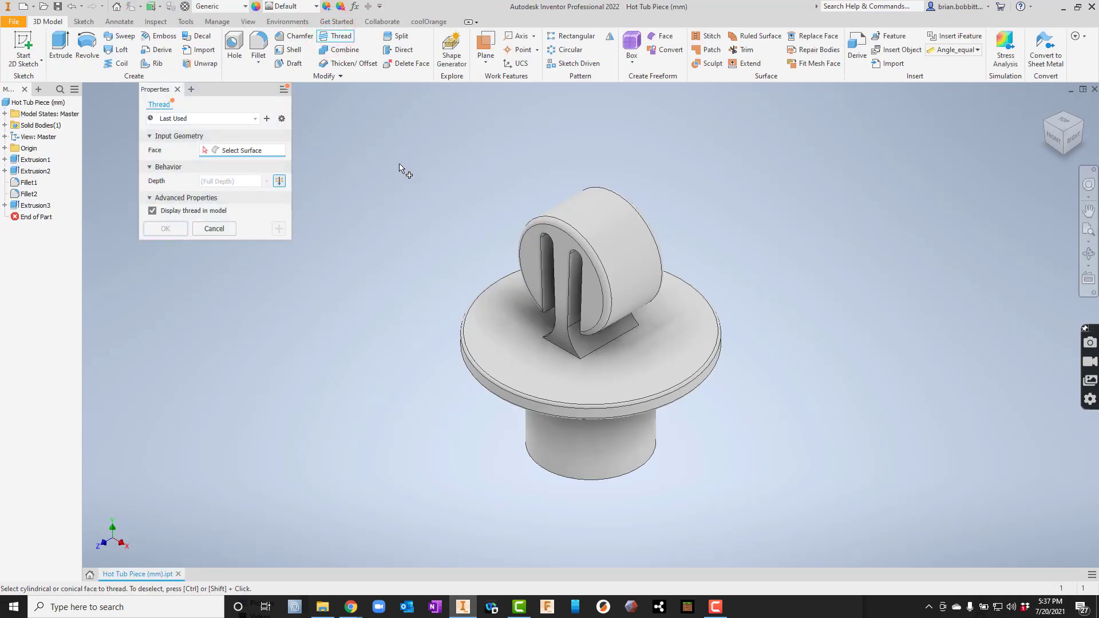
left_click(587, 445)
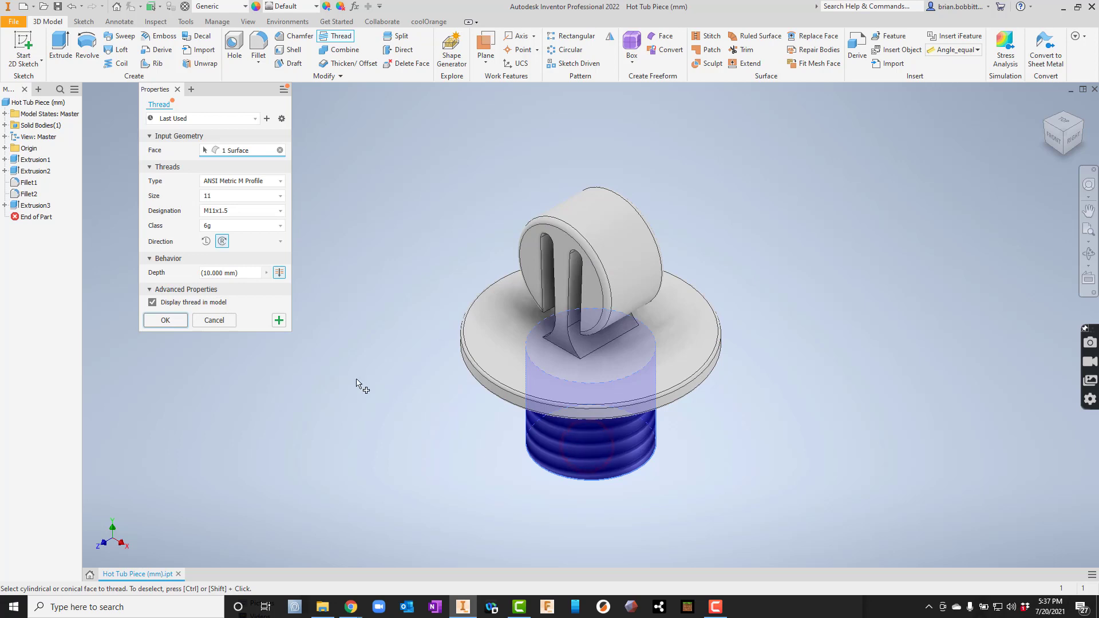
left_click(166, 321)
left_click(1087, 250)
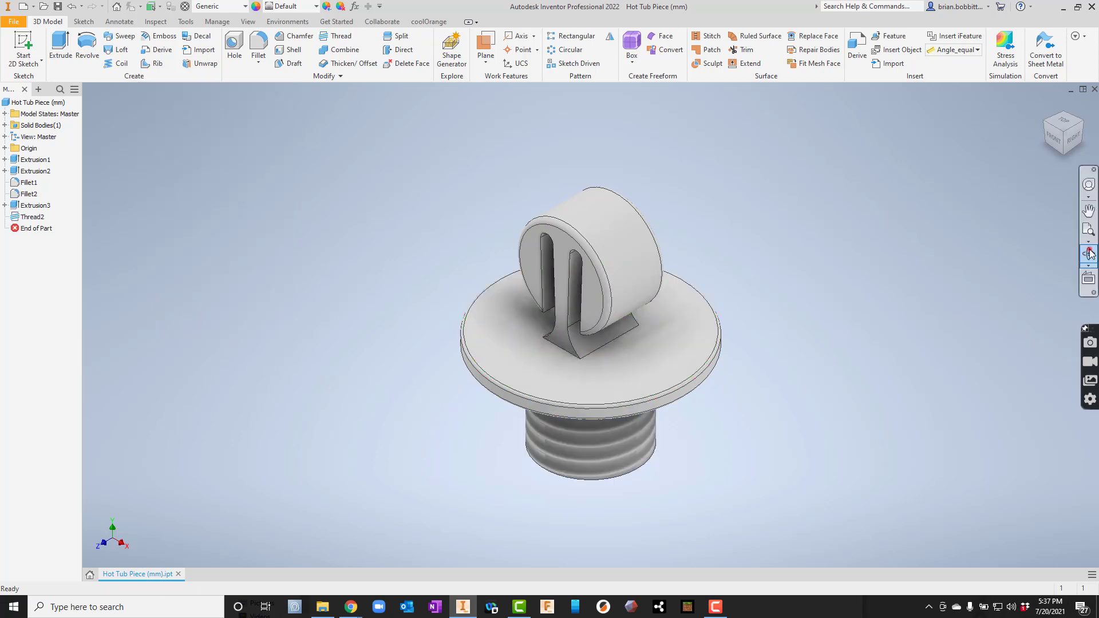
left_click_drag(618, 373, 689, 403)
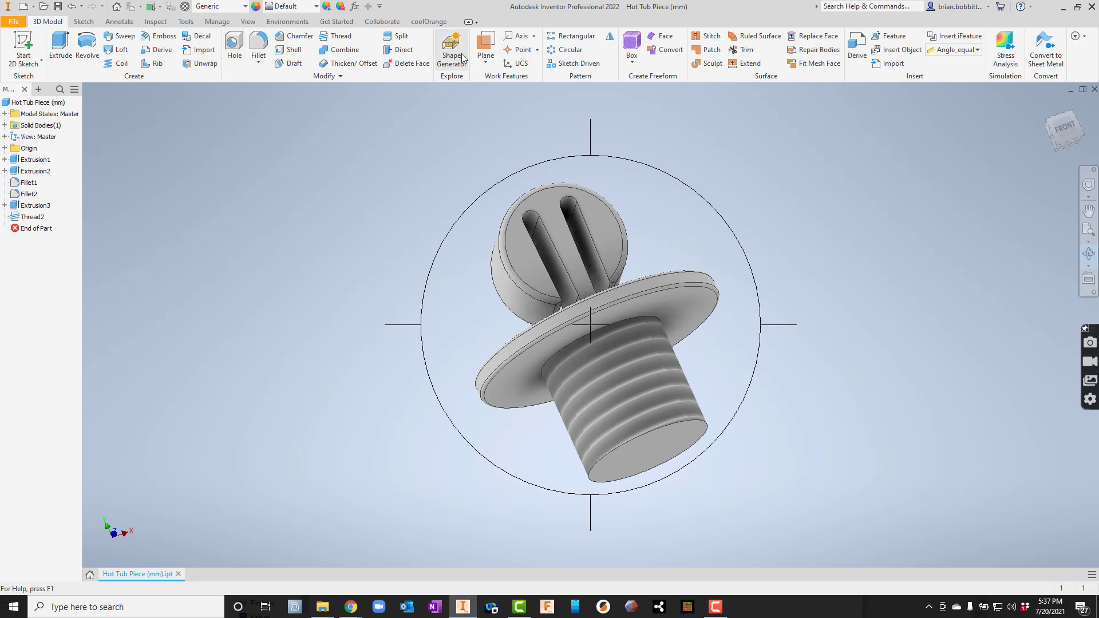
Step: Convert Thread2 with threadModeler into Revolution1, Revolution2 and Coil1, then inspect the modeled thread
left_click(429, 22)
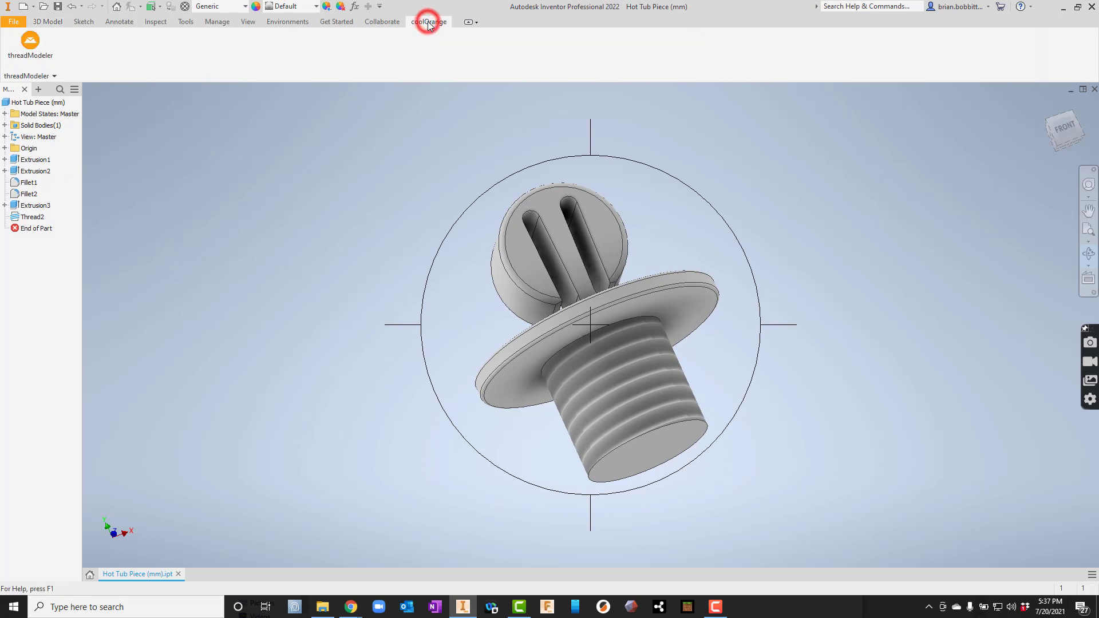
left_click(30, 40)
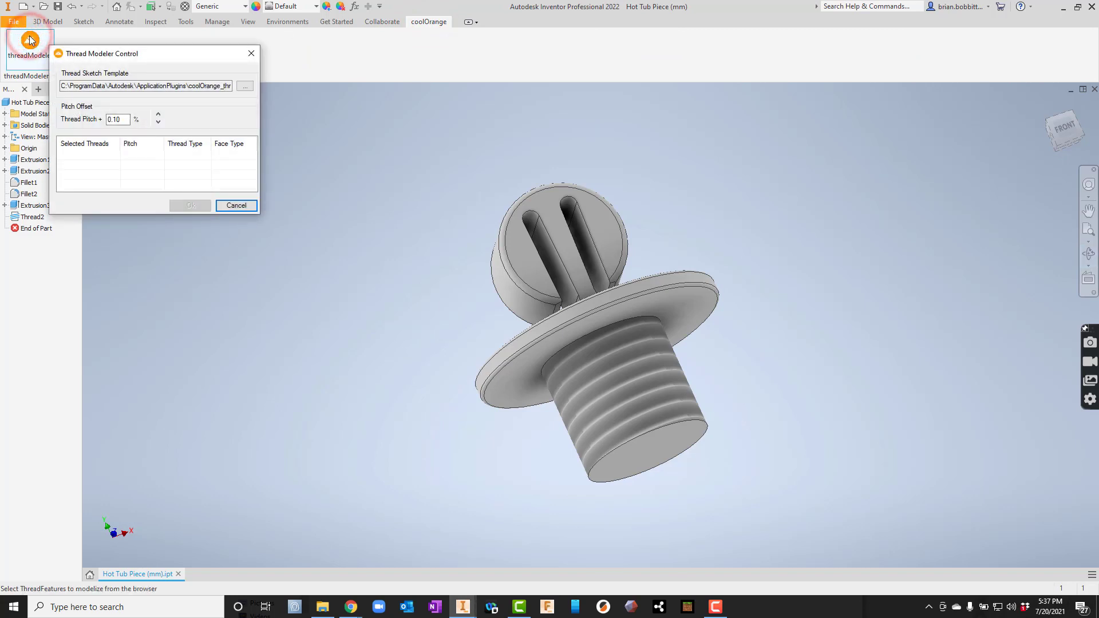
left_click_drag(115, 55, 204, 52)
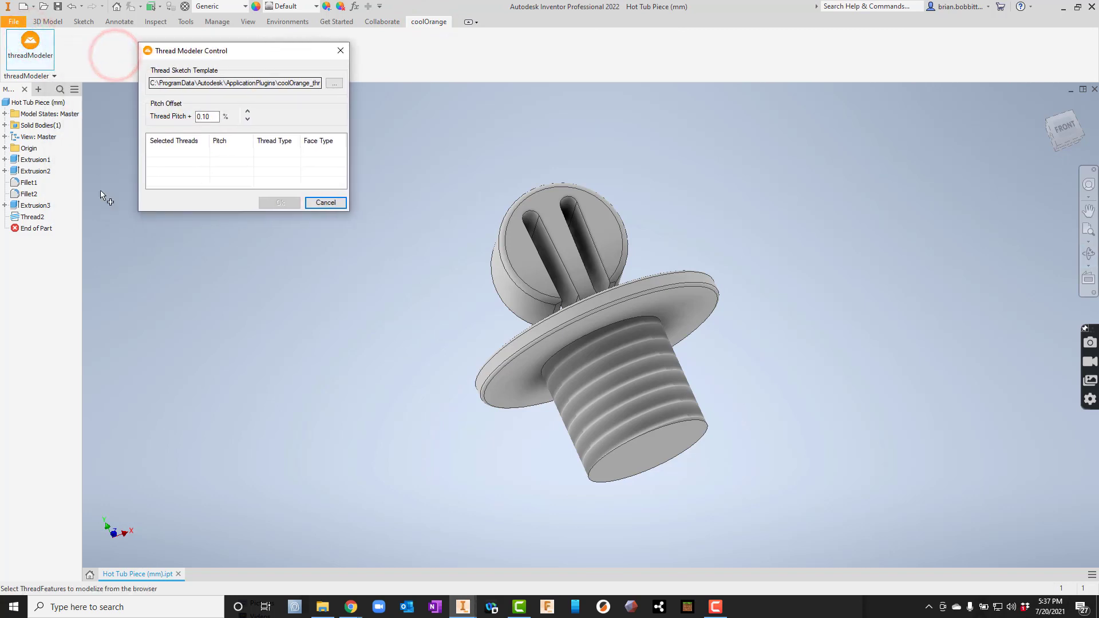
left_click(32, 217)
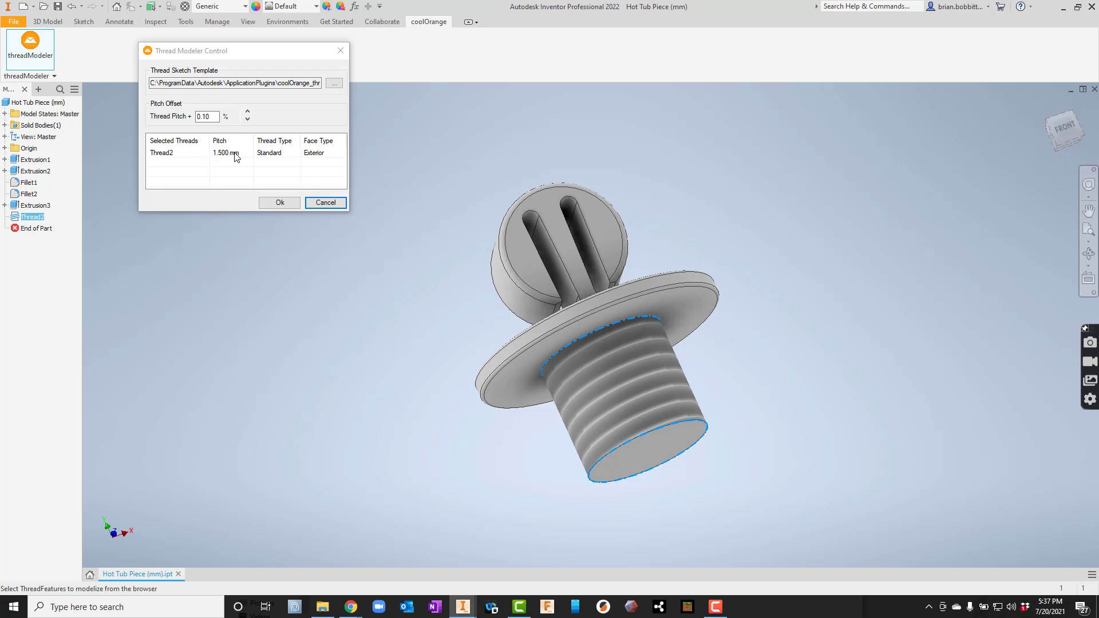
left_click(272, 203)
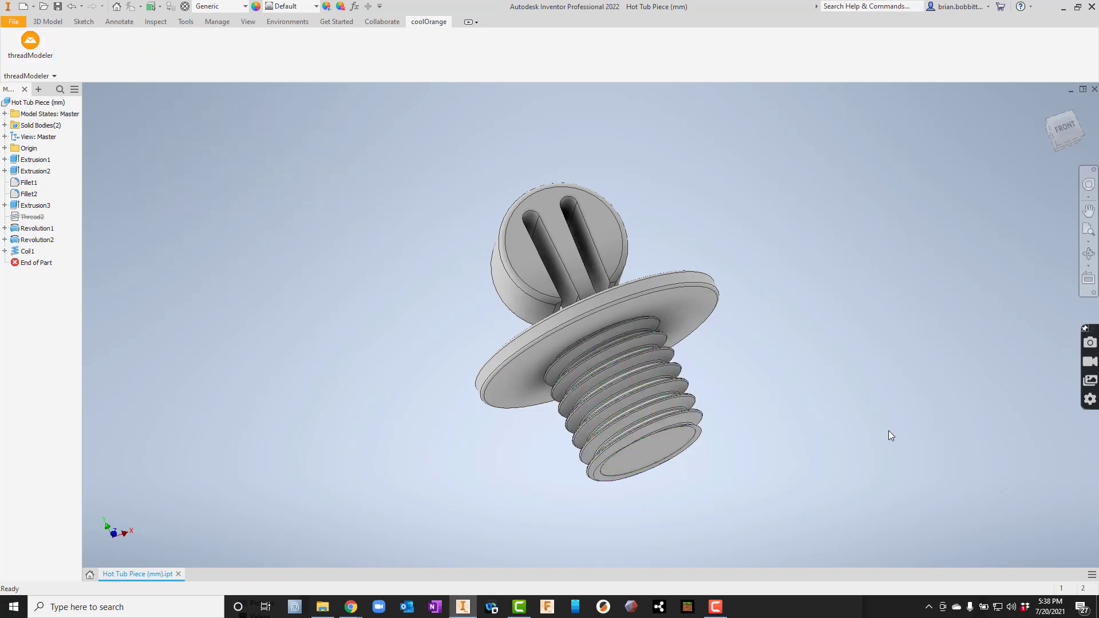
left_click(1089, 253)
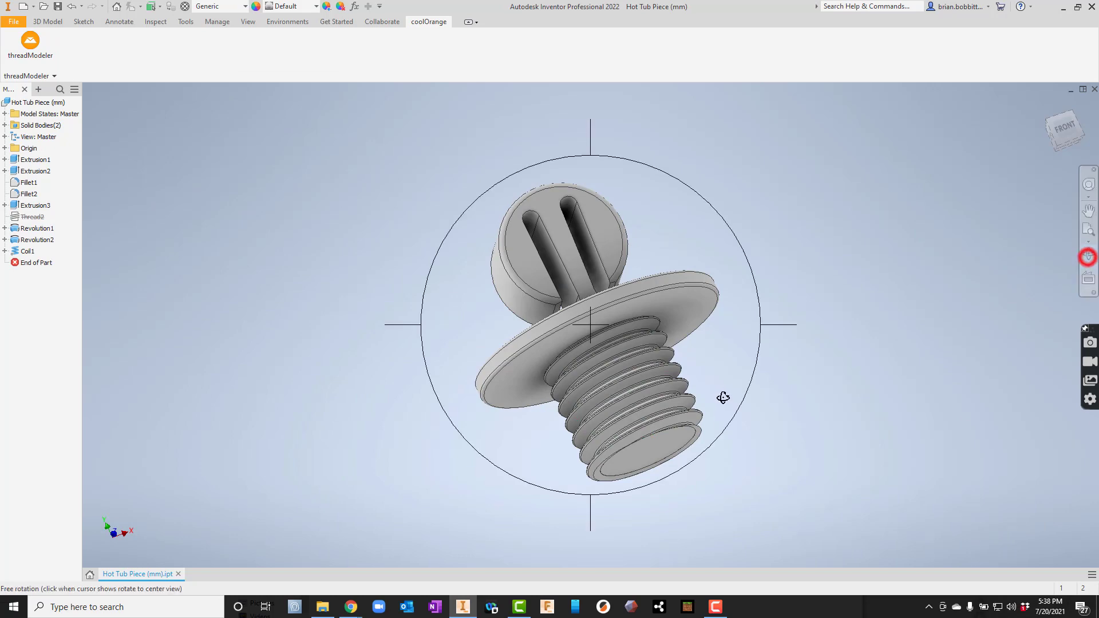
left_click_drag(714, 398, 604, 423)
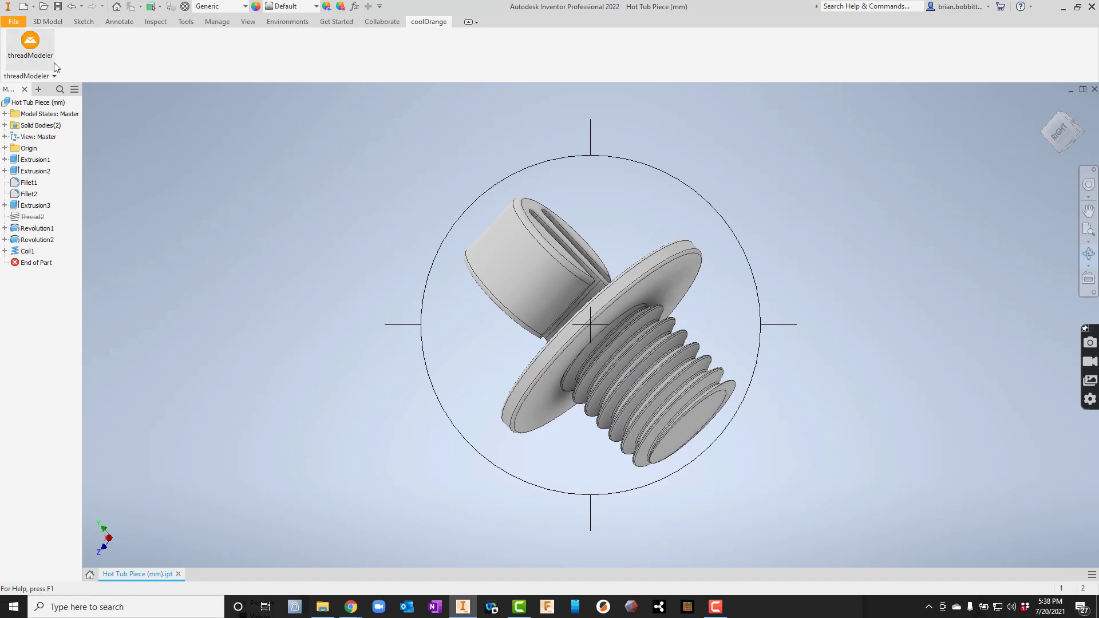
Step: Undo the modeled thread and resize Thread2 to M14x2, accepting it despite the error
left_click(72, 6)
right_click(25, 218)
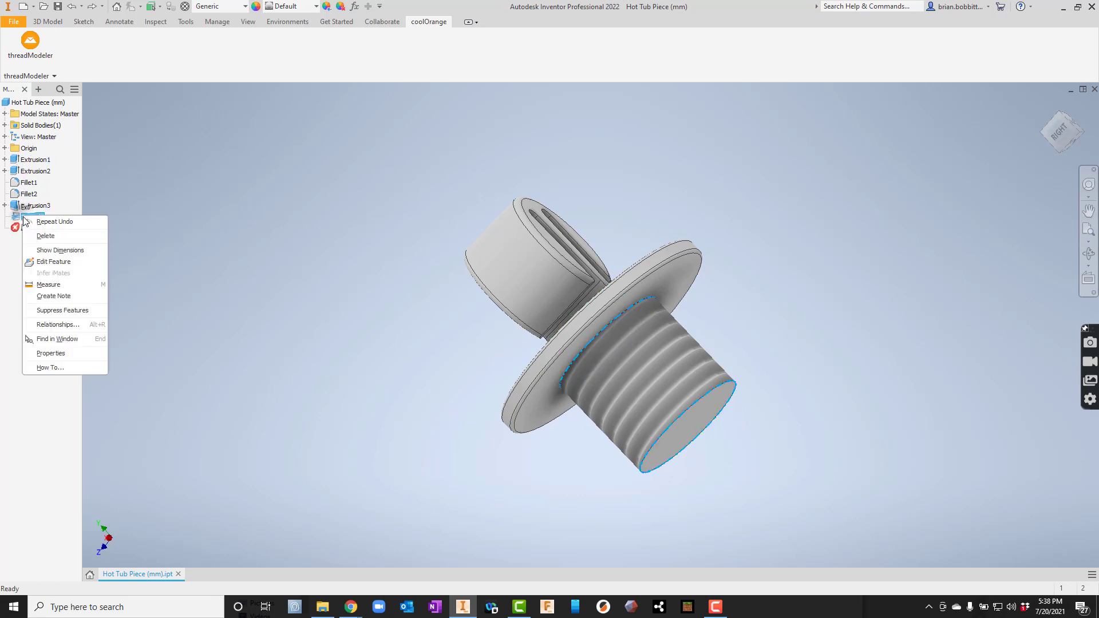
left_click(59, 260)
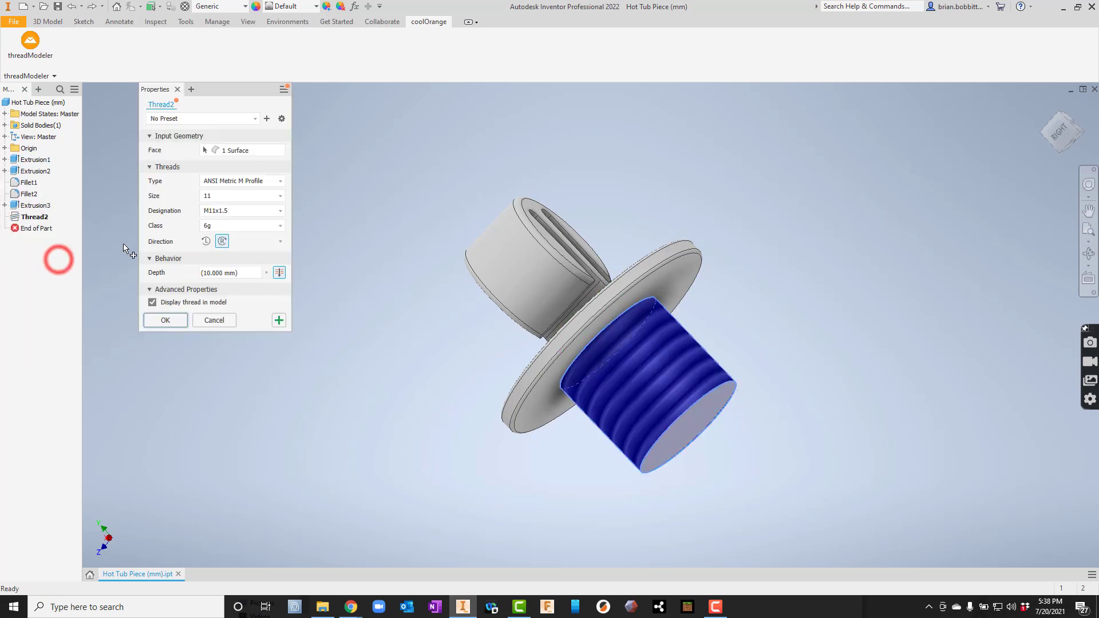
left_click(234, 196)
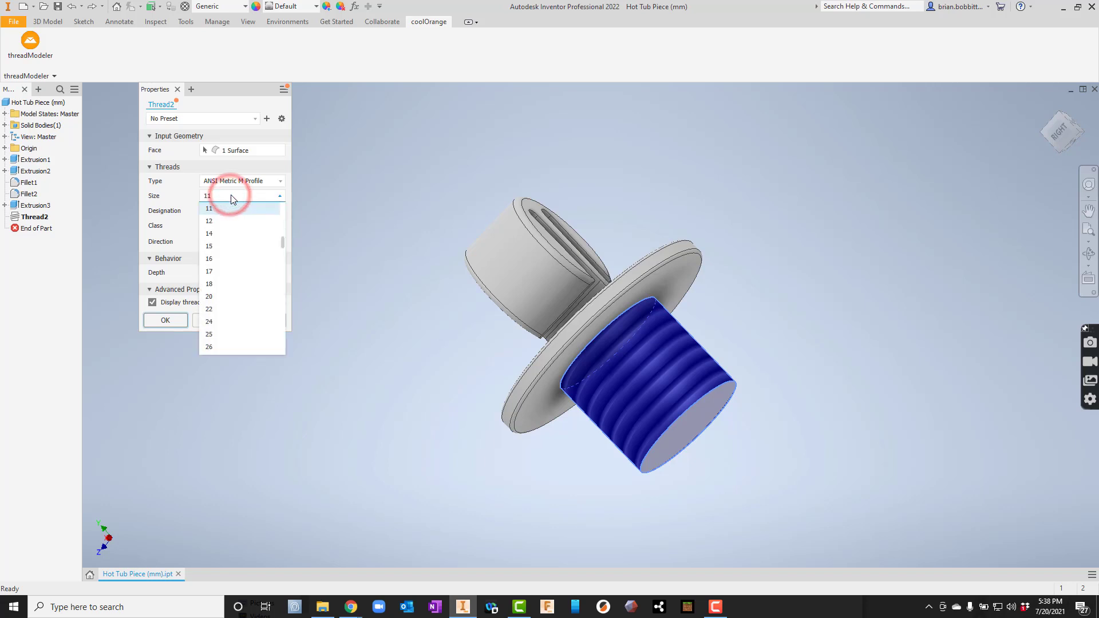
left_click(223, 233)
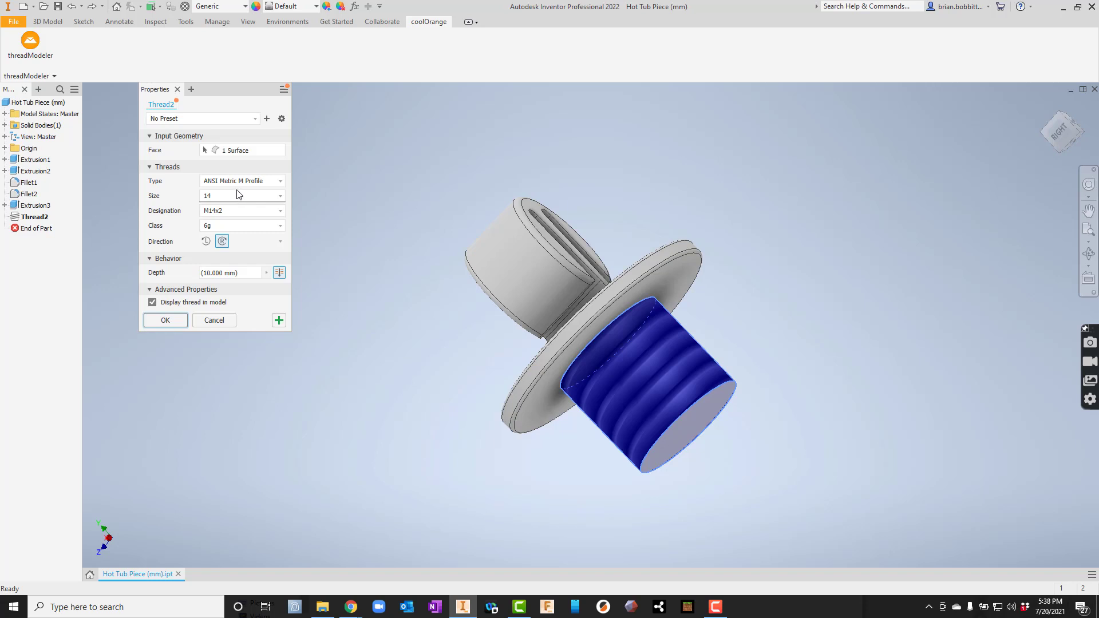
left_click(165, 320)
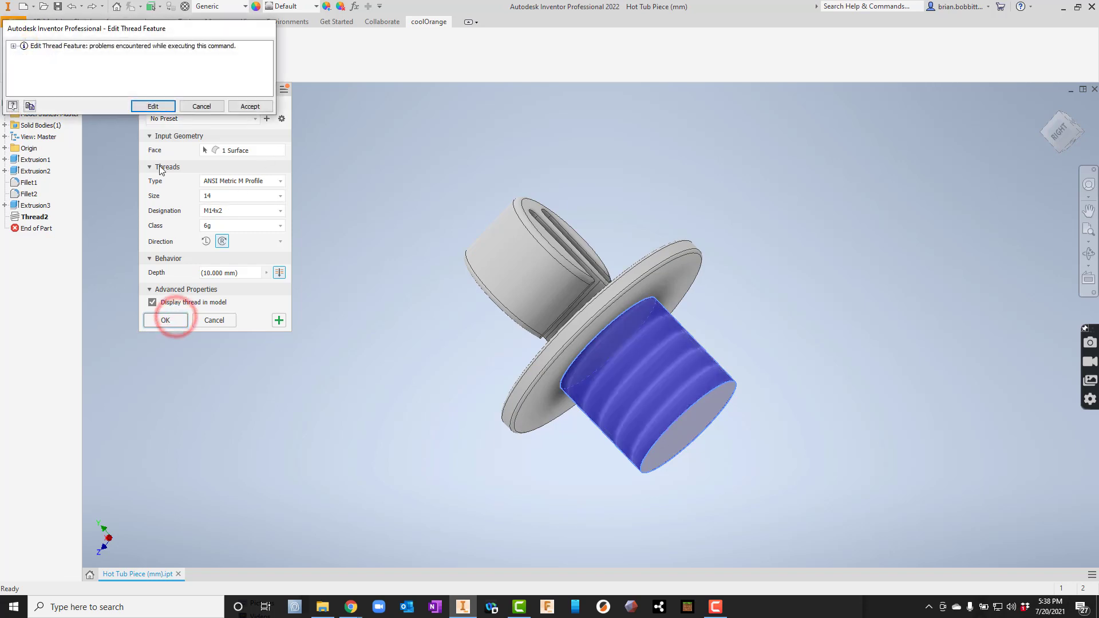
left_click(233, 106)
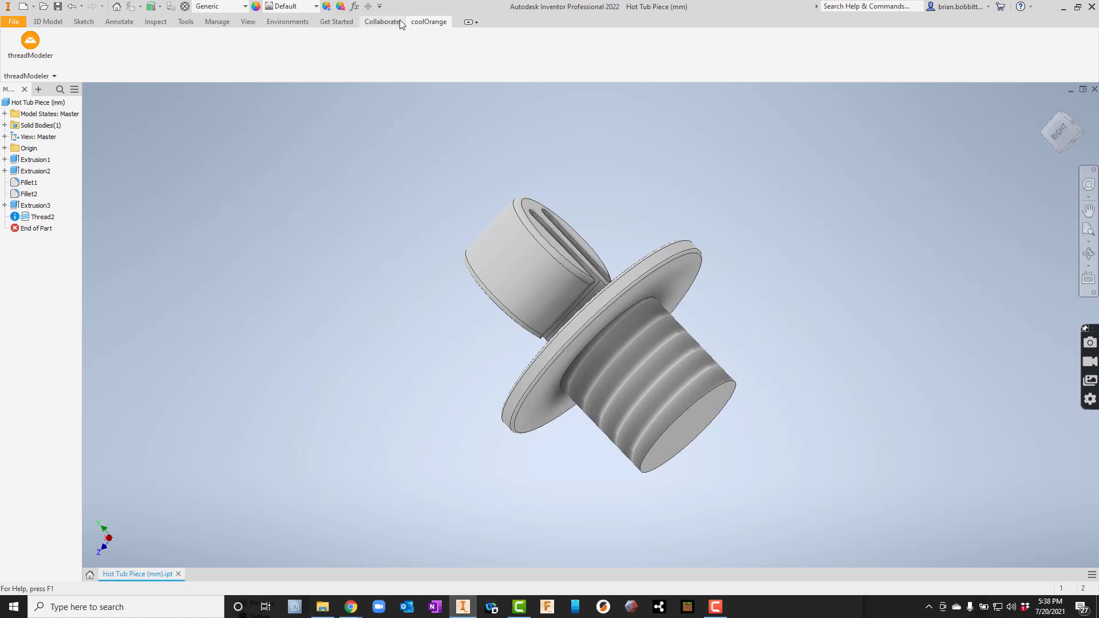
Step: Run threadModeler on the M14x2 Thread2, modeling it with a 2.000 mm pitch
left_click(46, 42)
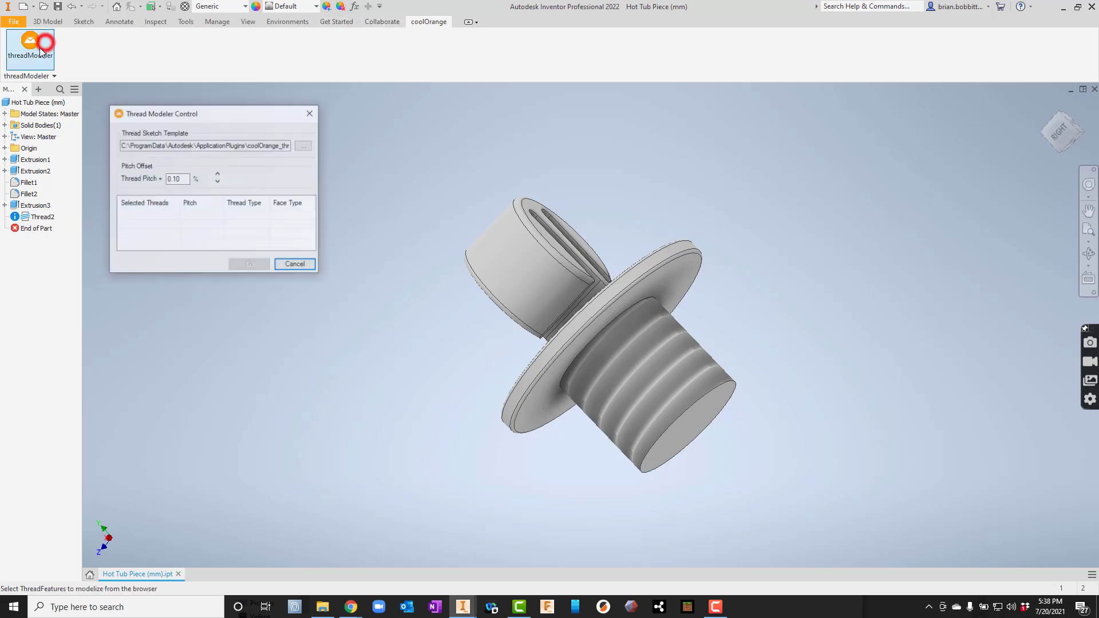
left_click(40, 216)
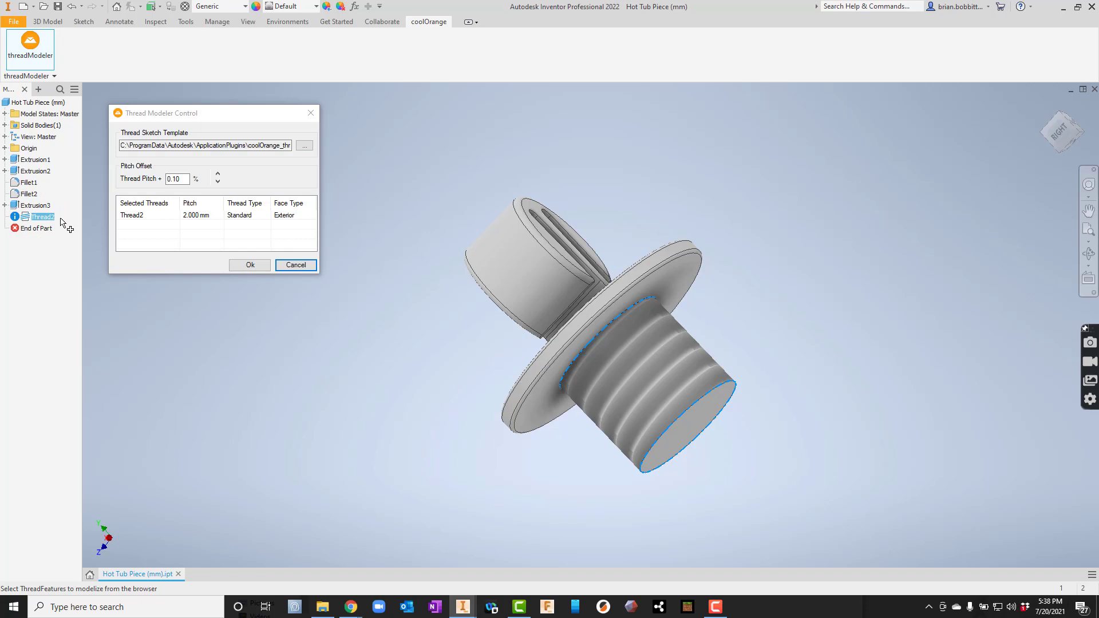
left_click(243, 266)
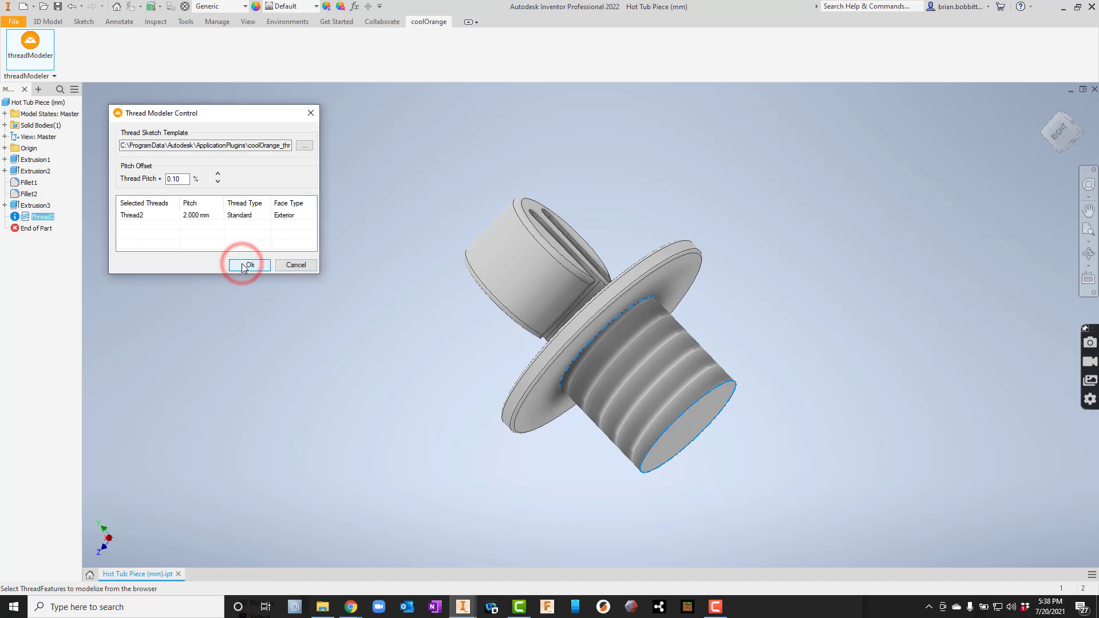